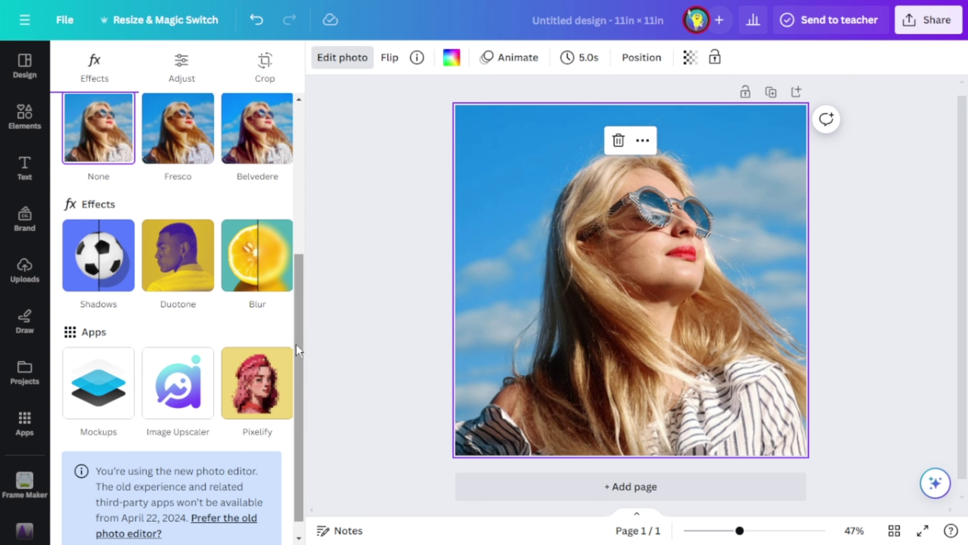
- Apply the Noir filter from the Mono group to the portrait photo
mouse_move(298, 346)
mouse_down()
mouse_move(288, 317)
mouse_move(291, 216)
mouse_move(290, 235)
mouse_up()
click(258, 300)
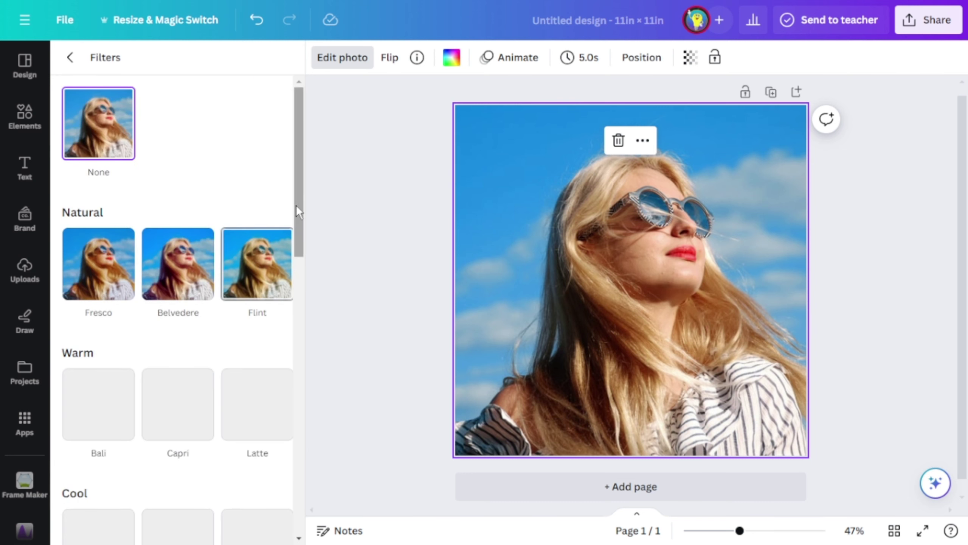
drag(298, 190, 307, 375)
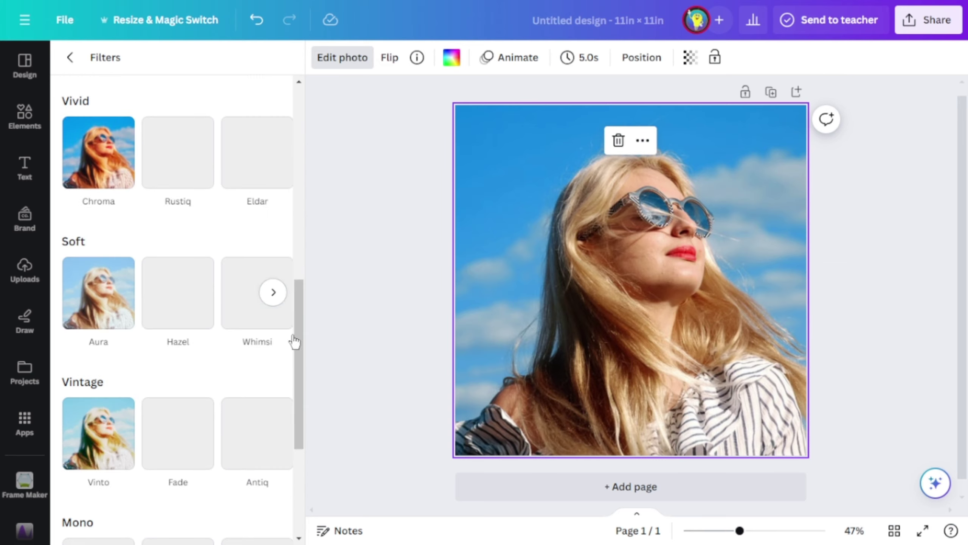
drag(297, 295, 294, 396)
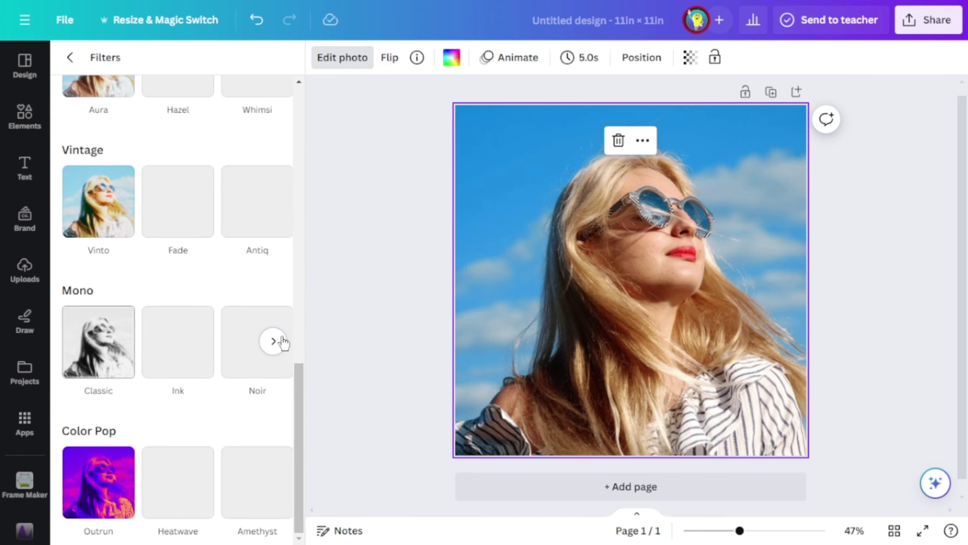
click(255, 354)
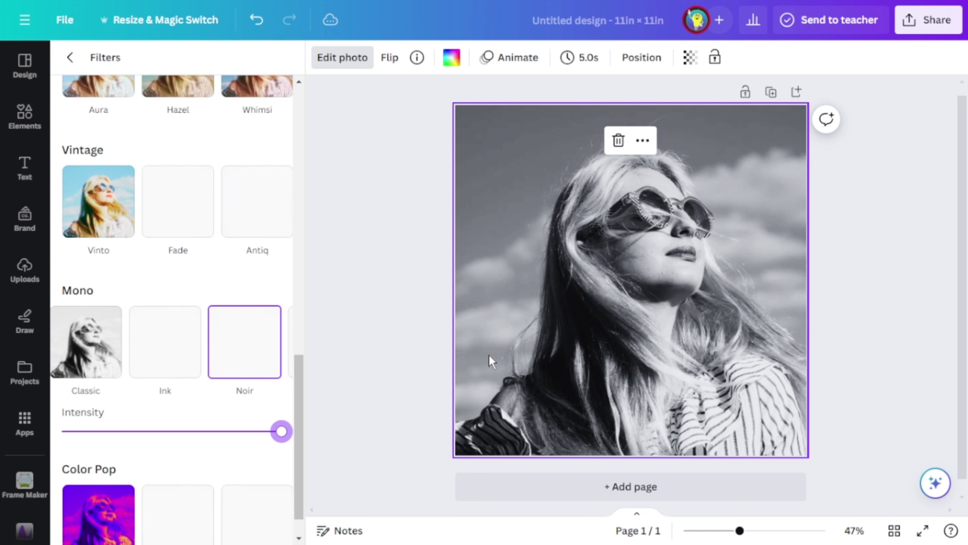
- Compare the Slate filter with Noir on the portrait photo
click(273, 341)
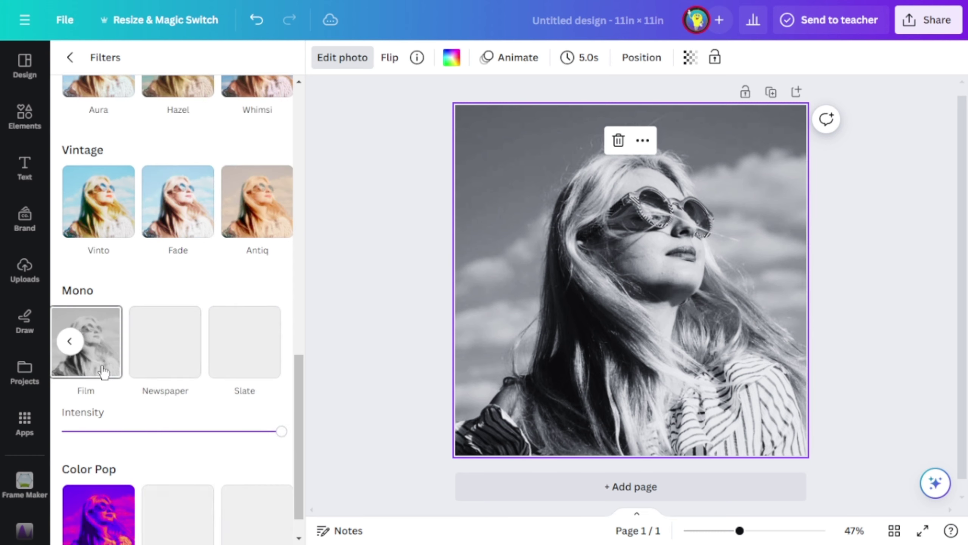
click(241, 358)
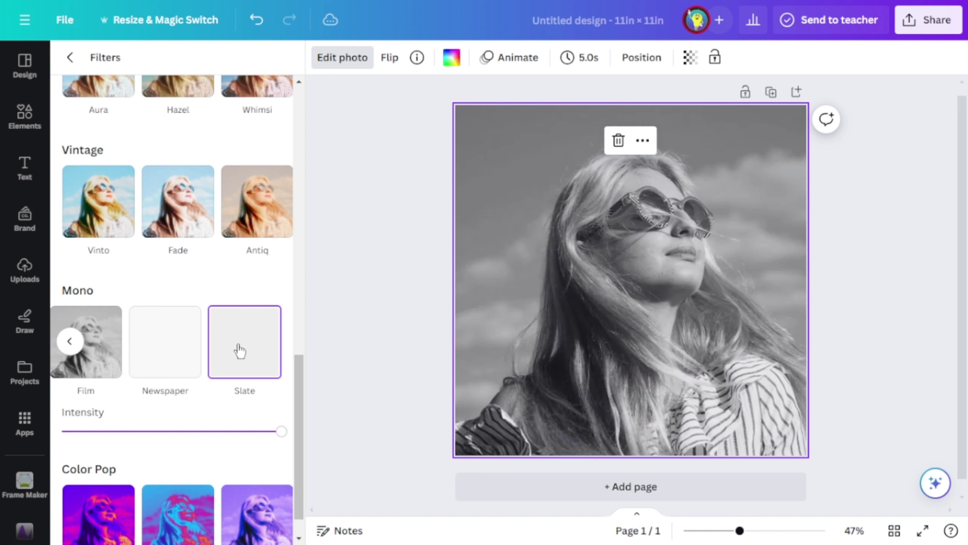
click(70, 341)
click(176, 345)
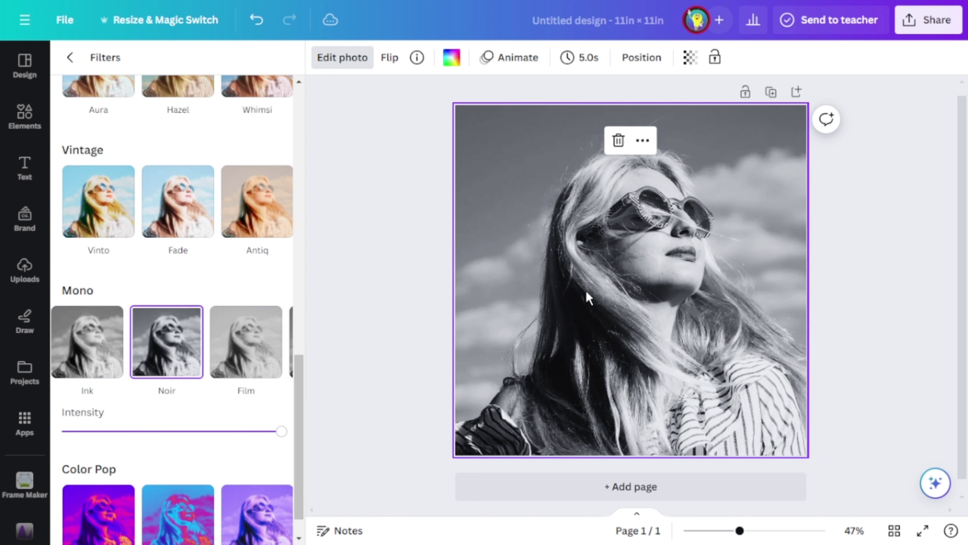
- Search the elements library for "spiral"
click(20, 129)
click(20, 129)
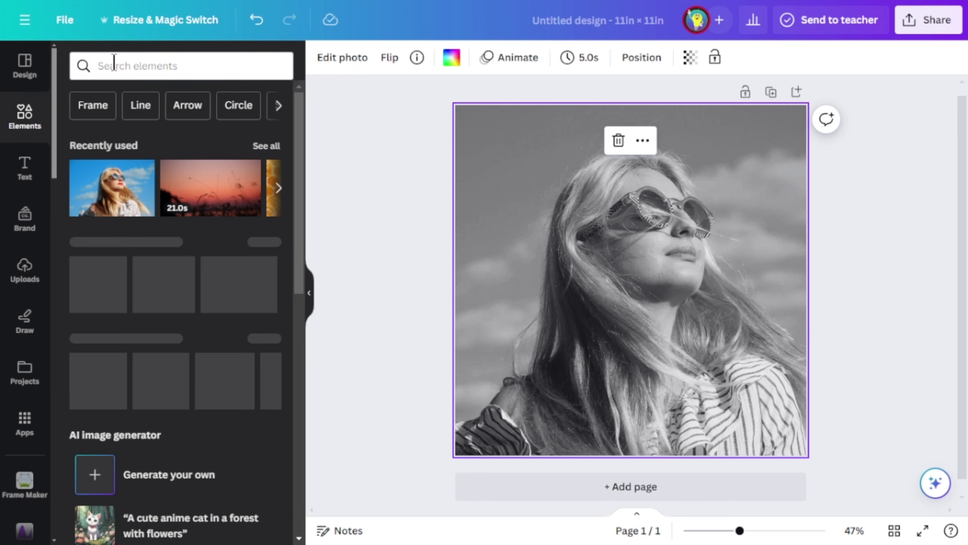
click(114, 62)
text(spi)
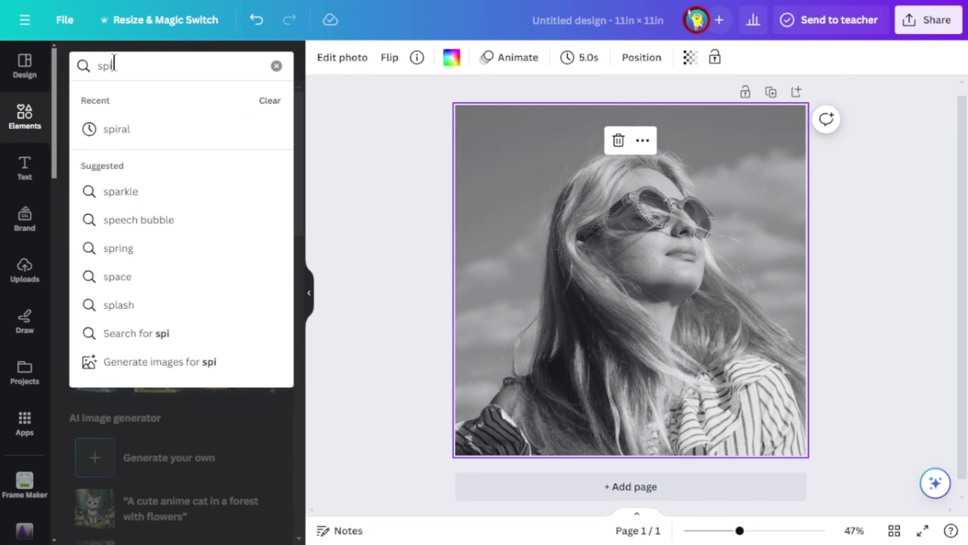
text(ral)
key(Return)
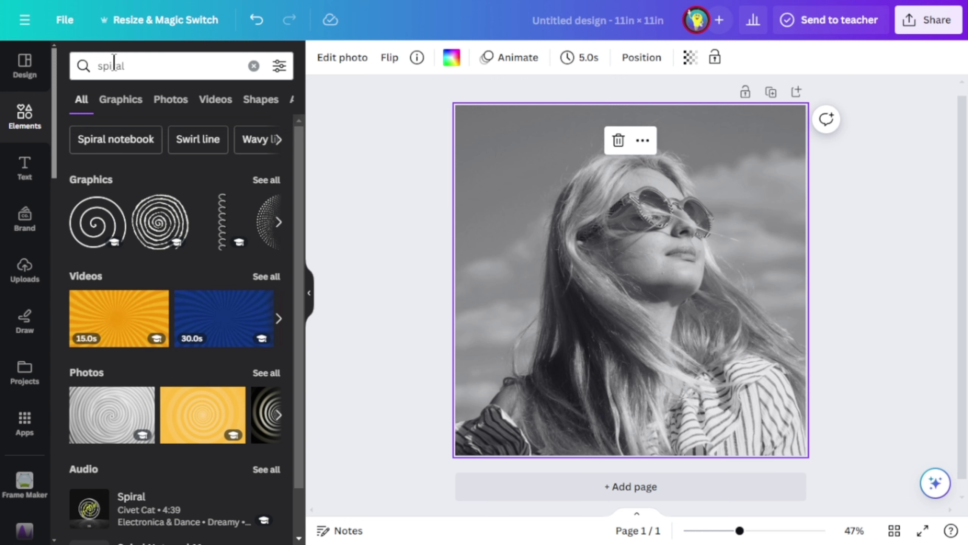
- Insert the round, tightly wound spiral graphic from the graphics results onto the photo
click(120, 99)
scroll(175, 324, down, 2)
click(176, 345)
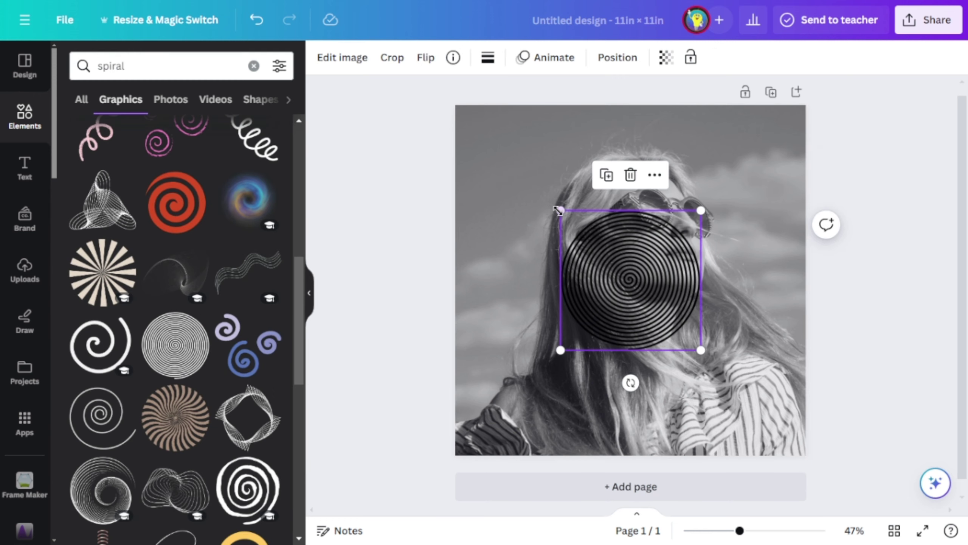
- Enlarge the spiral beyond the page edges so it covers the whole photo, with its centre near the middle of the page
drag(558, 209, 338, 144)
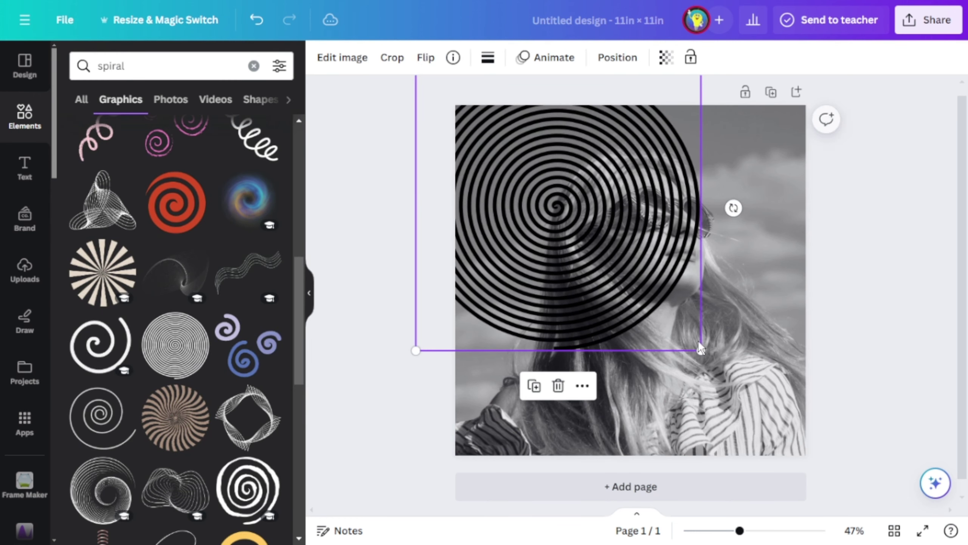
drag(700, 347, 934, 509)
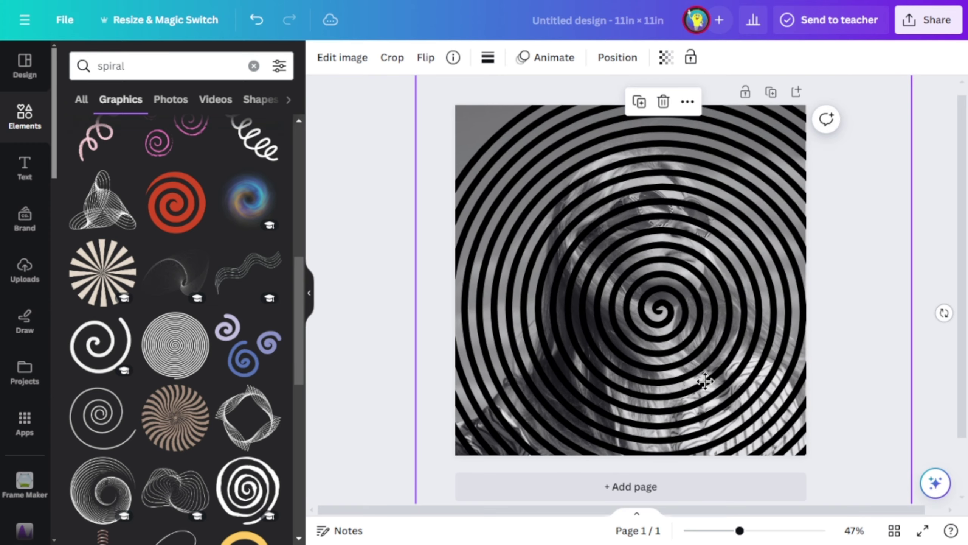
mouse_move(705, 381)
mouse_down()
mouse_move(682, 368)
mouse_move(696, 364)
mouse_up()
scroll(568, 468, down, 1)
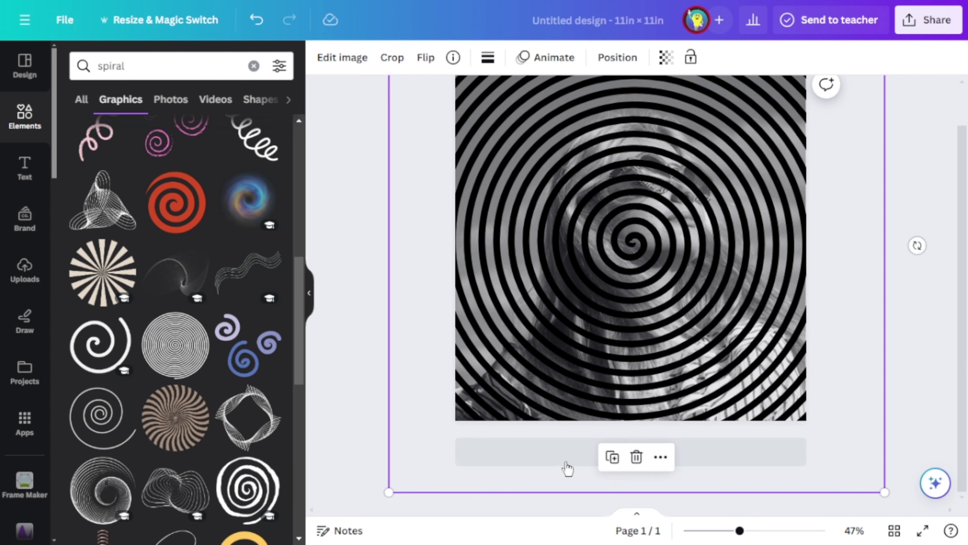
drag(385, 491, 377, 502)
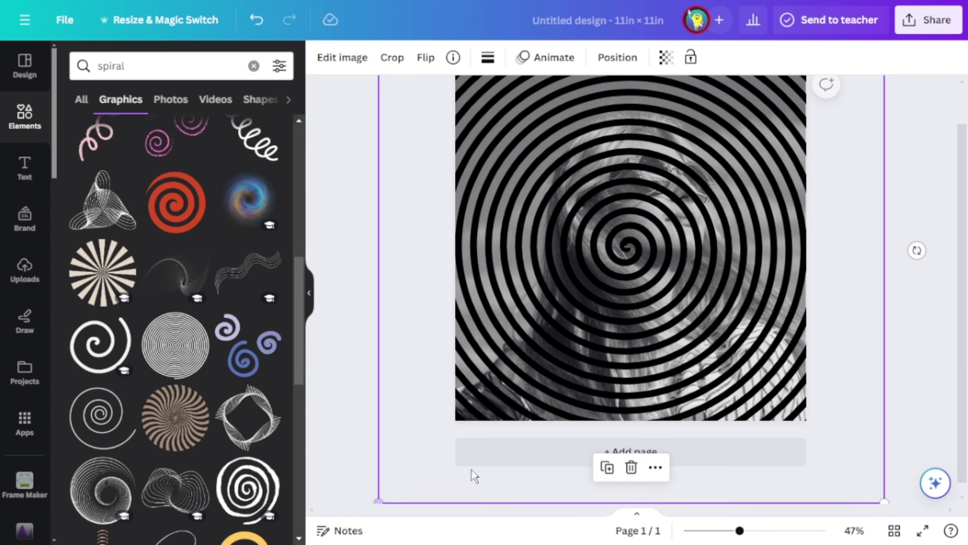
scroll(602, 411, up, 1)
- Reduce the spiral's opacity to less than half so the portrait shows through, and deselect it
click(666, 57)
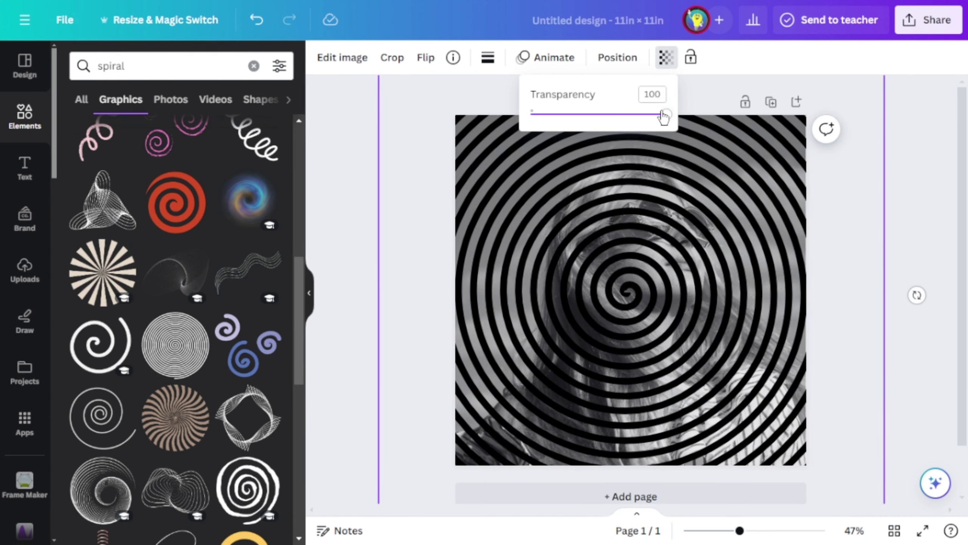
drag(664, 114, 582, 128)
click(904, 248)
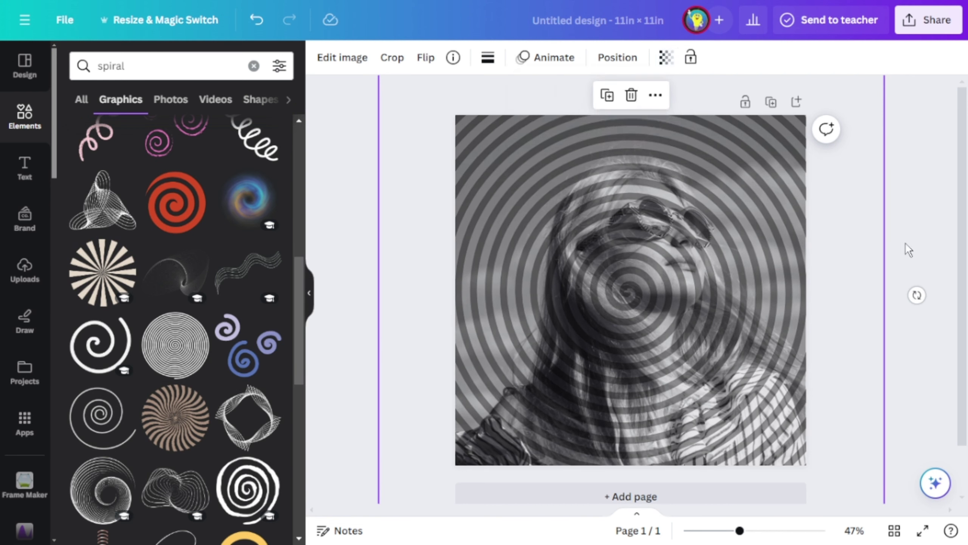
click(905, 249)
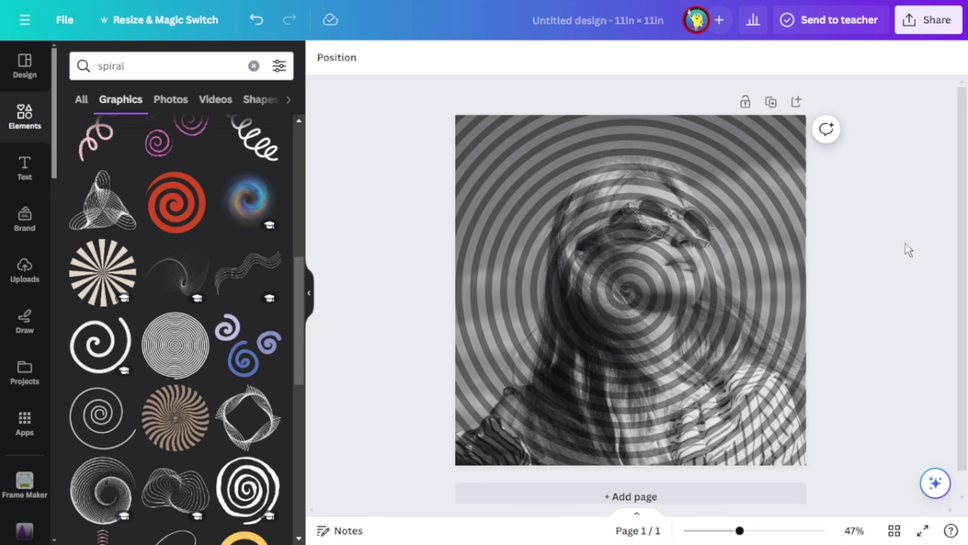
- Download the design as a PNG at size 1, 2,000 × 2,000 px
scroll(252, 290, down, 6)
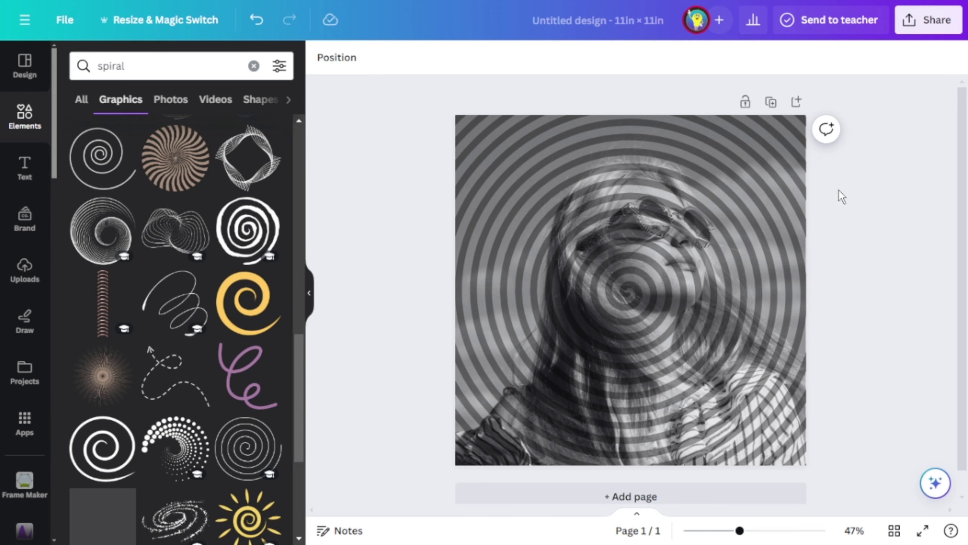
click(924, 19)
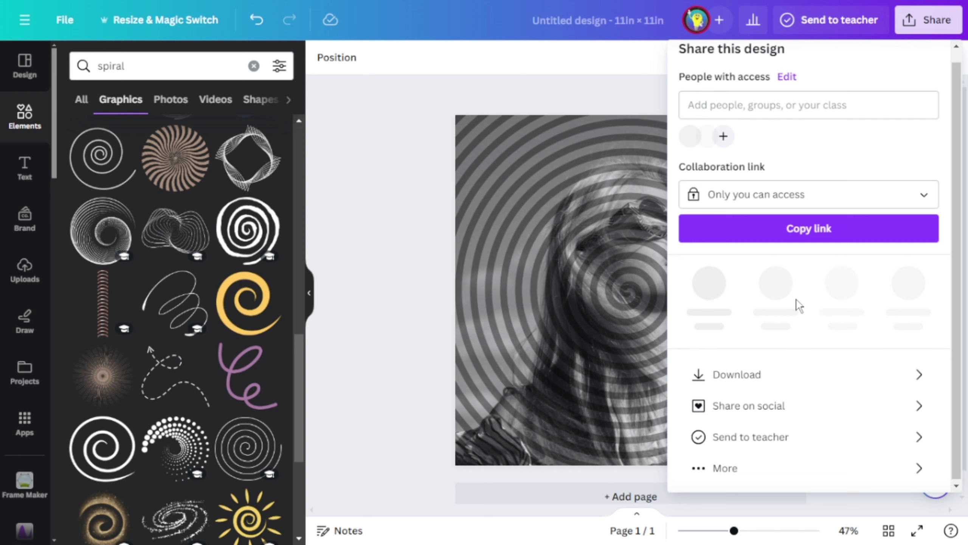
click(739, 374)
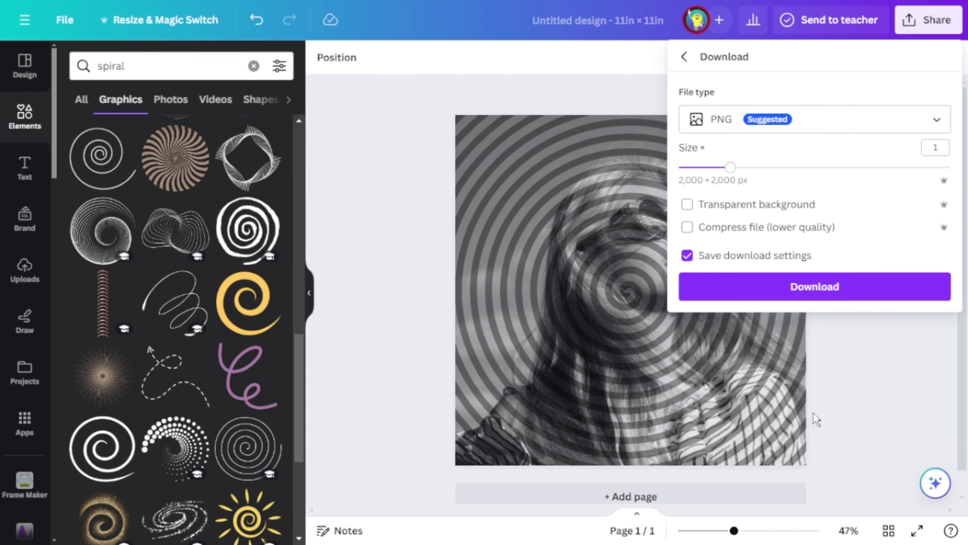
click(796, 294)
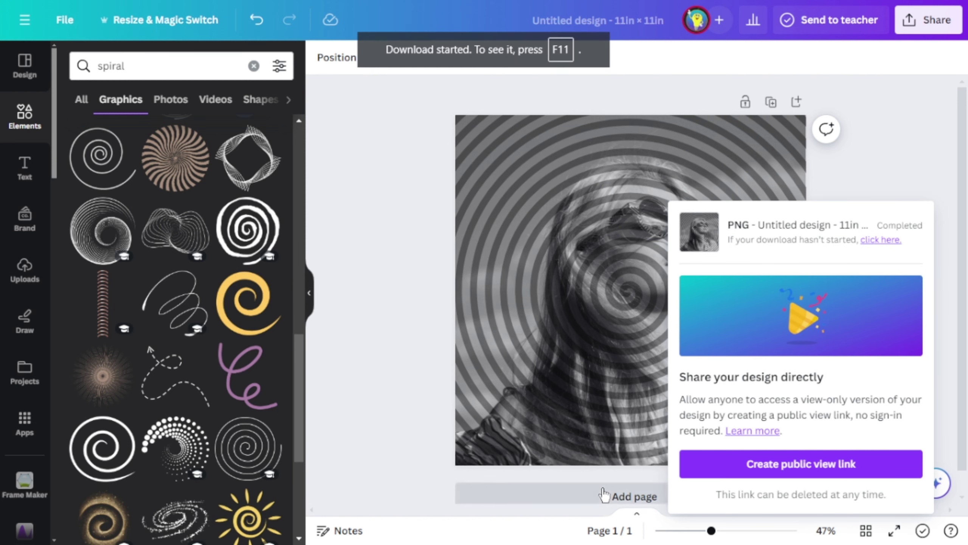
- Add a second page, paste the downloaded spiral portrait into it and set the image as the page background
click(607, 495)
key(ctrl+v)
right_click(618, 290)
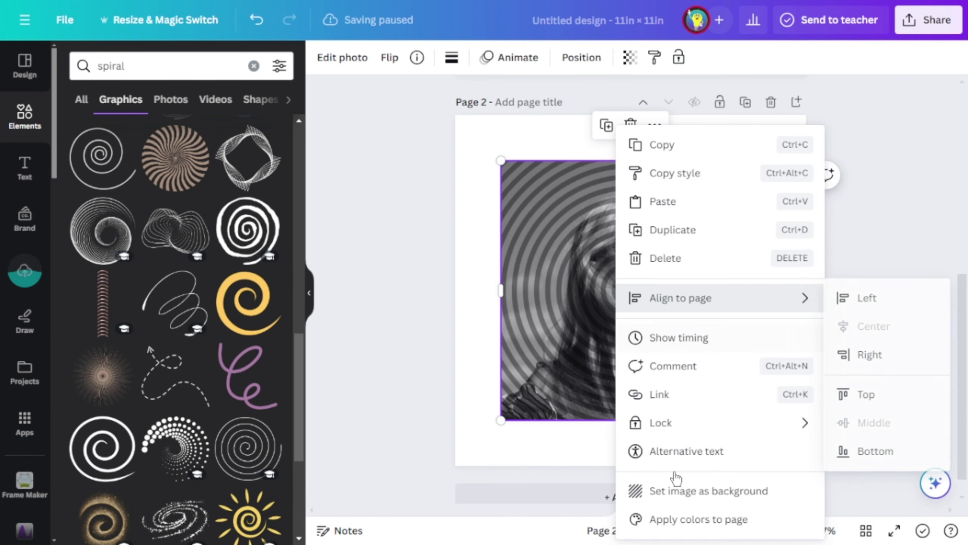
click(680, 494)
click(565, 357)
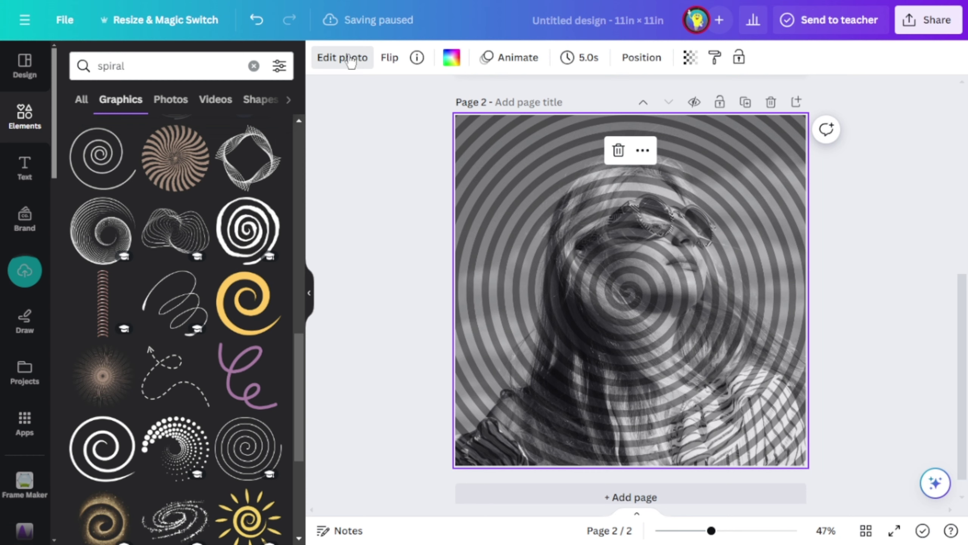
- Apply the Noir filter from the Mono group at full intensity to the page 2 background image
click(351, 61)
scroll(302, 305, down, 5)
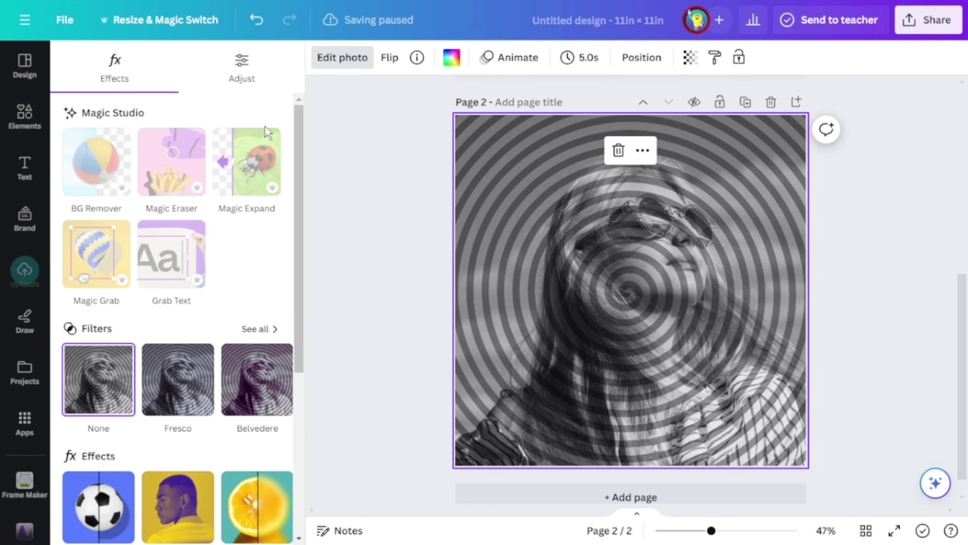
click(262, 341)
drag(298, 214, 309, 497)
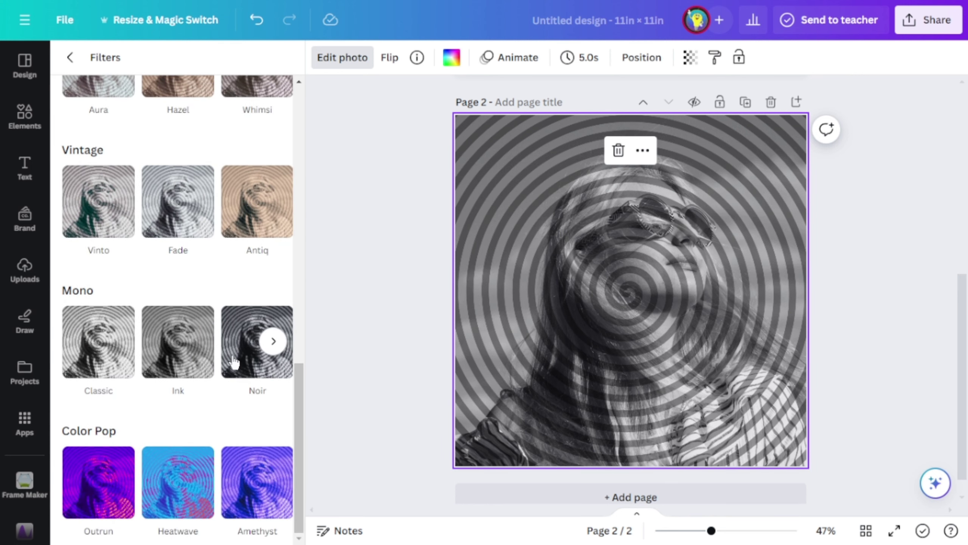
click(255, 354)
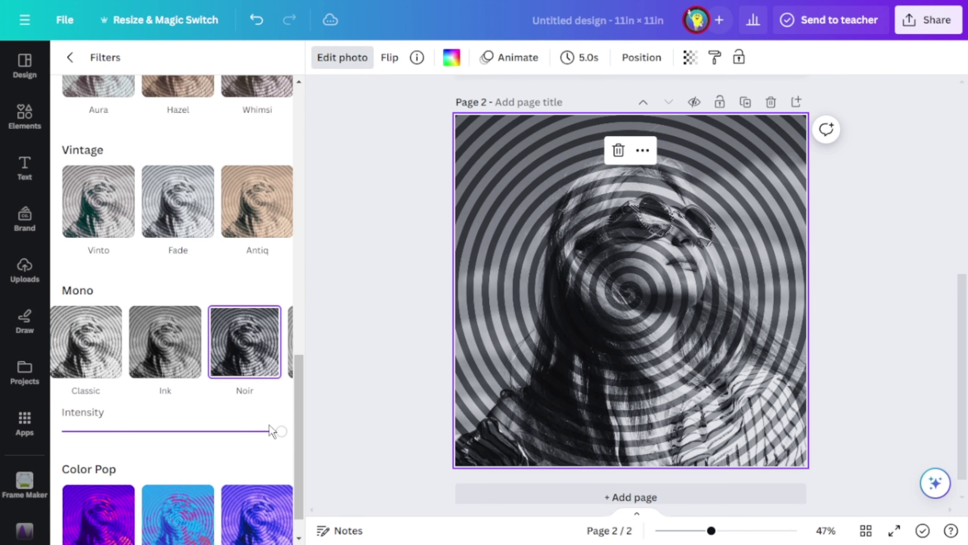
drag(274, 434, 352, 436)
- Adjust the page 2 image's light settings to brightness 5 and contrast -15
click(331, 61)
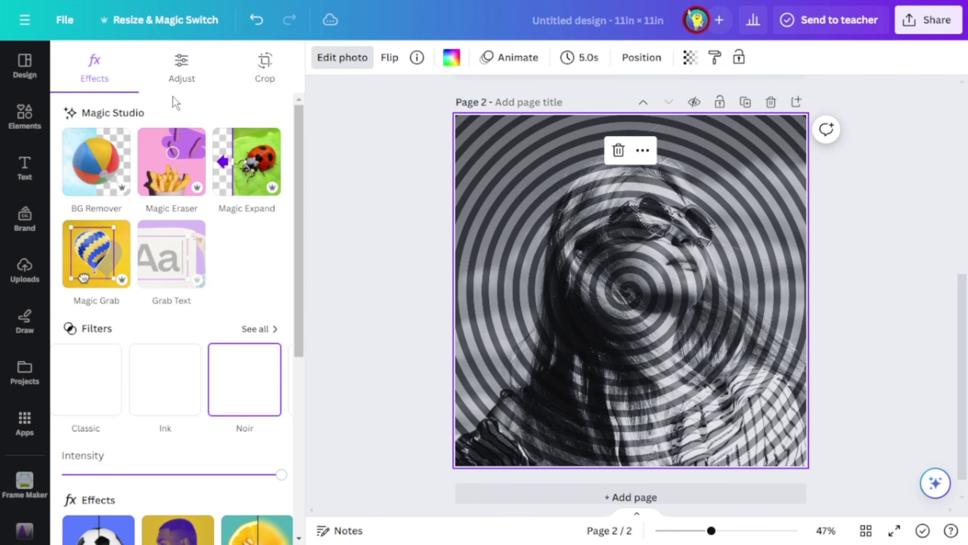
click(180, 63)
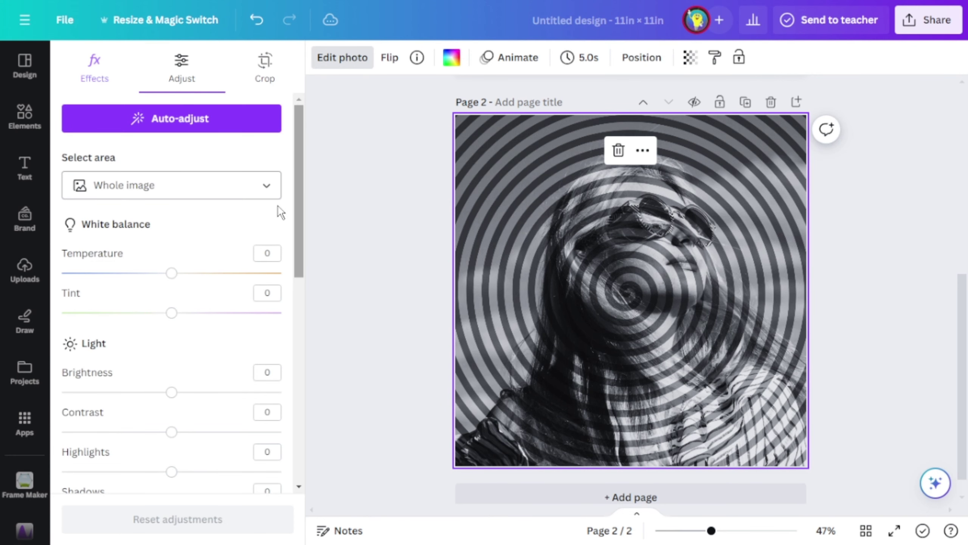
drag(170, 393, 134, 392)
drag(171, 431, 225, 439)
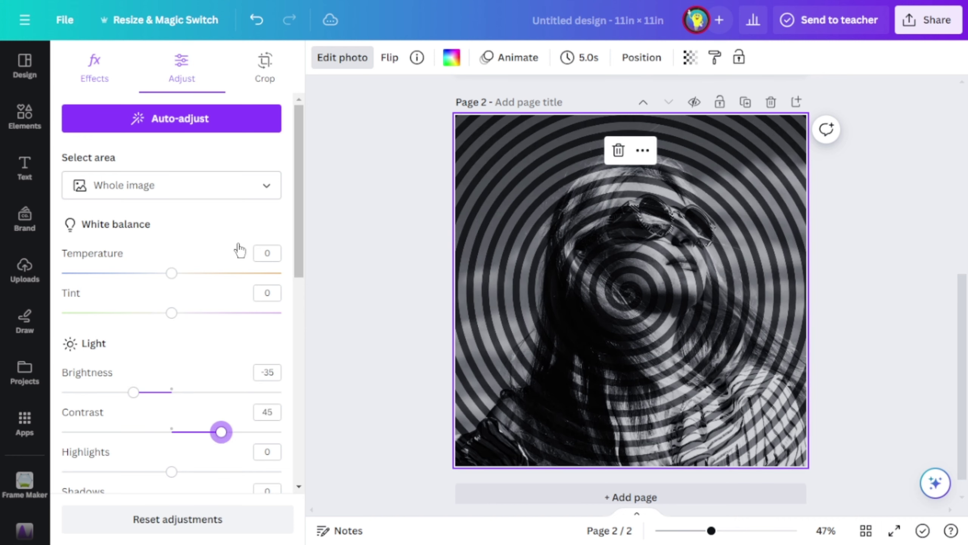
drag(133, 392, 177, 395)
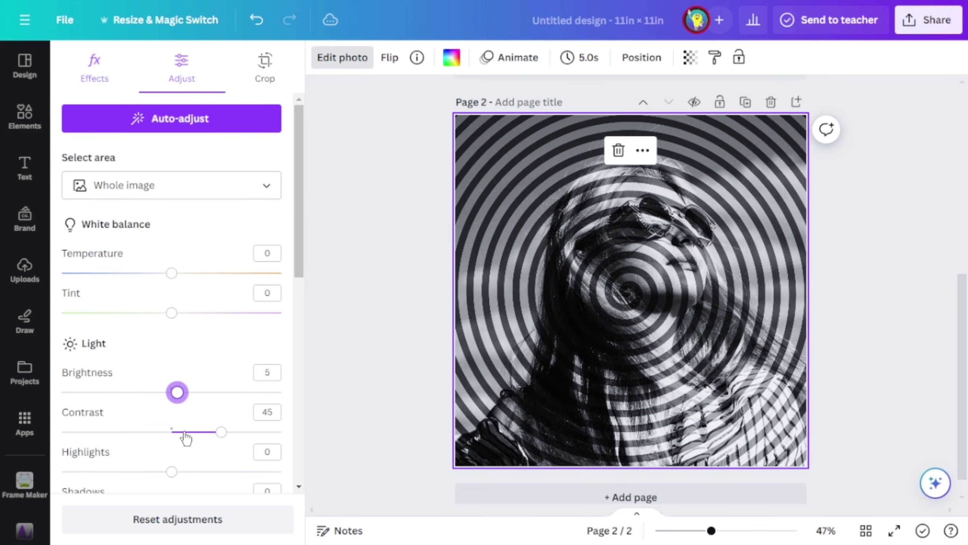
drag(186, 435, 155, 433)
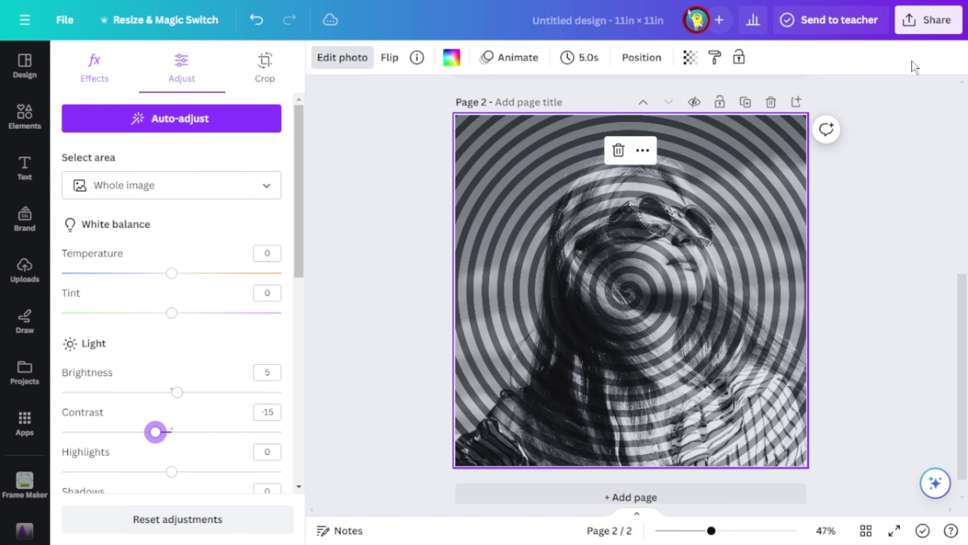
- Detach the spiral portrait image from the background of page 2
click(925, 25)
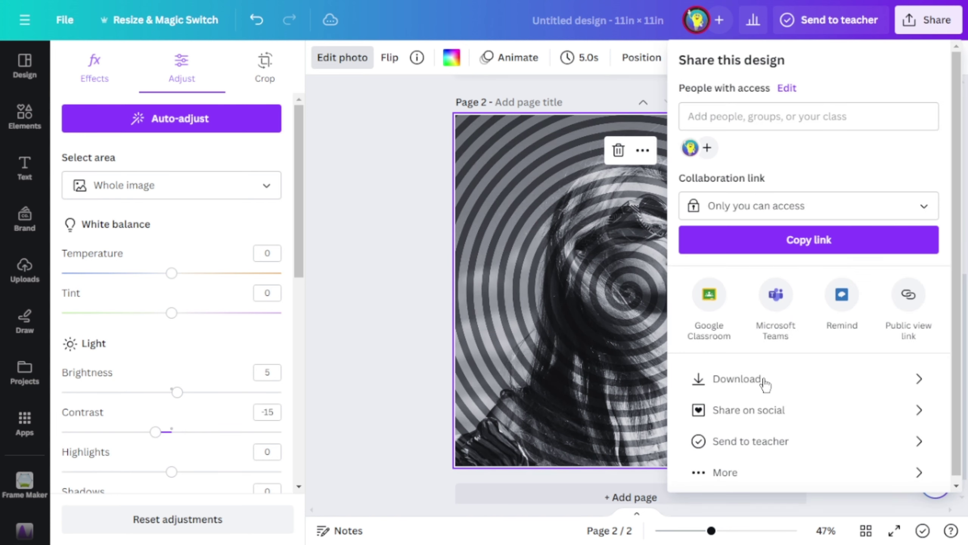
click(538, 322)
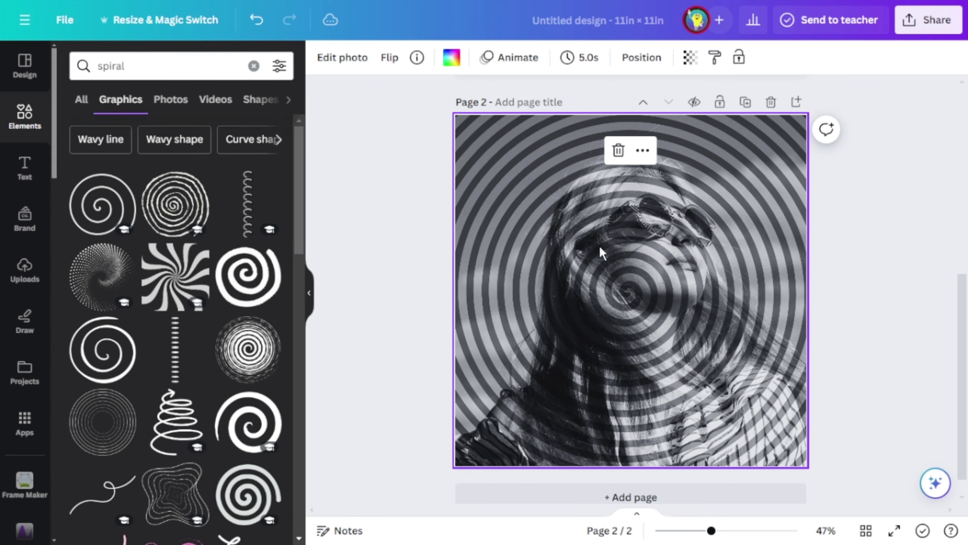
right_click(600, 247)
click(659, 462)
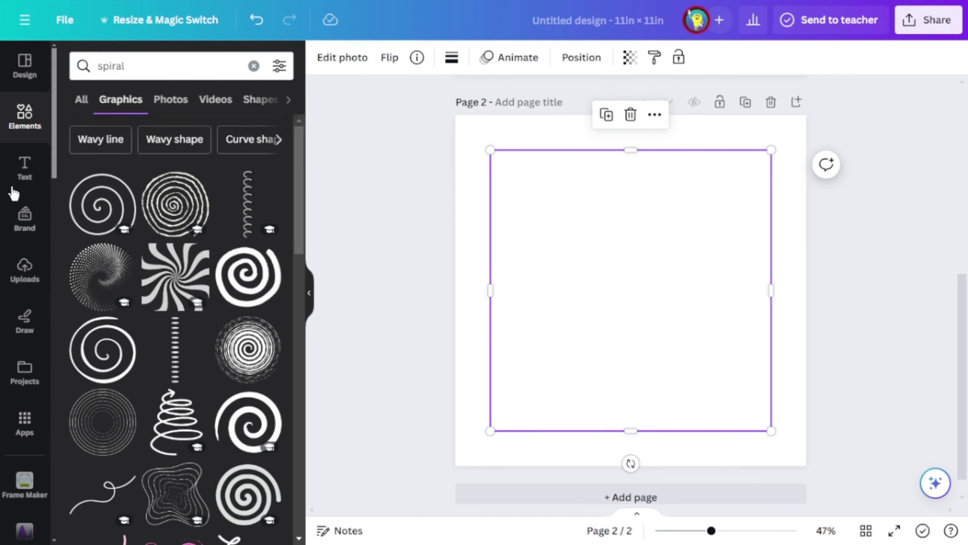
- Insert a circular frame on page 2 and place the spiral portrait inside it
click(21, 129)
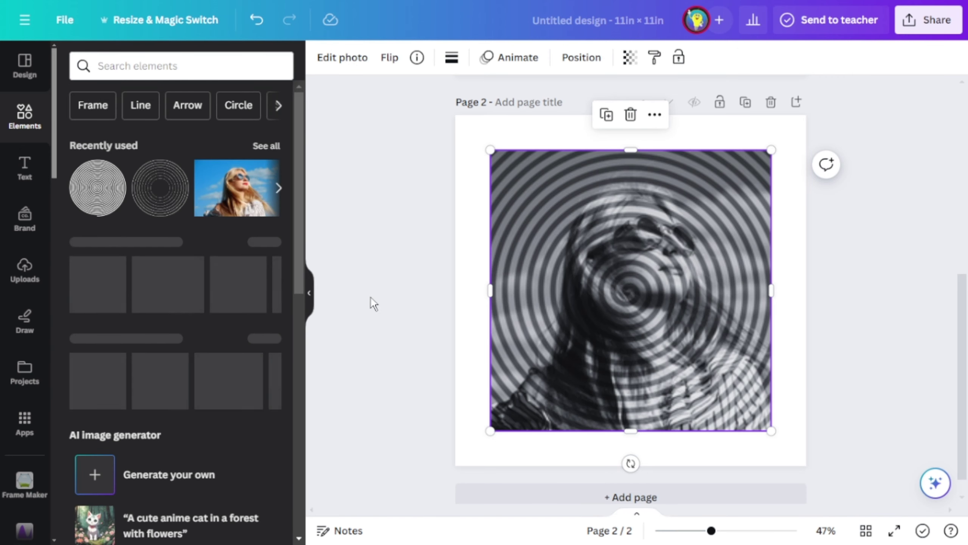
scroll(301, 269, down, 1)
scroll(301, 269, down, 20)
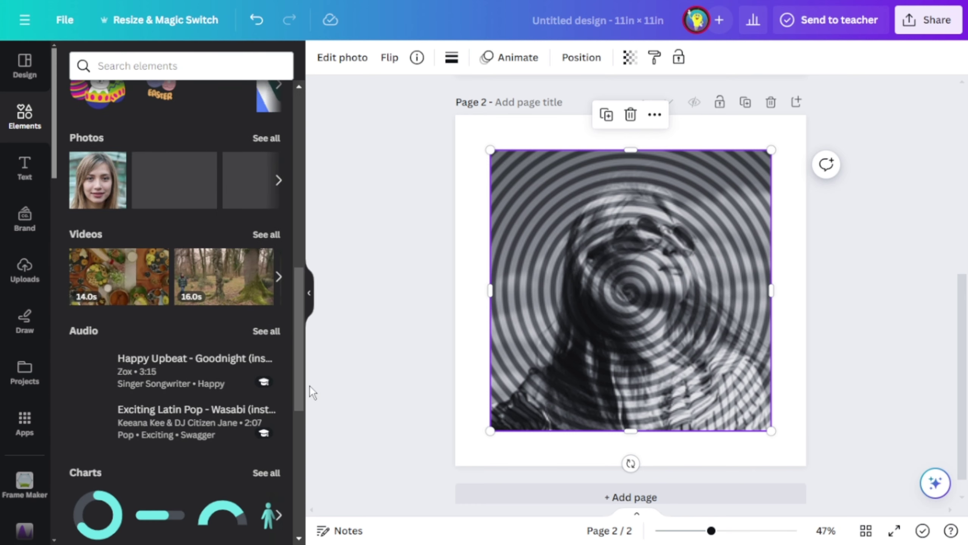
click(216, 302)
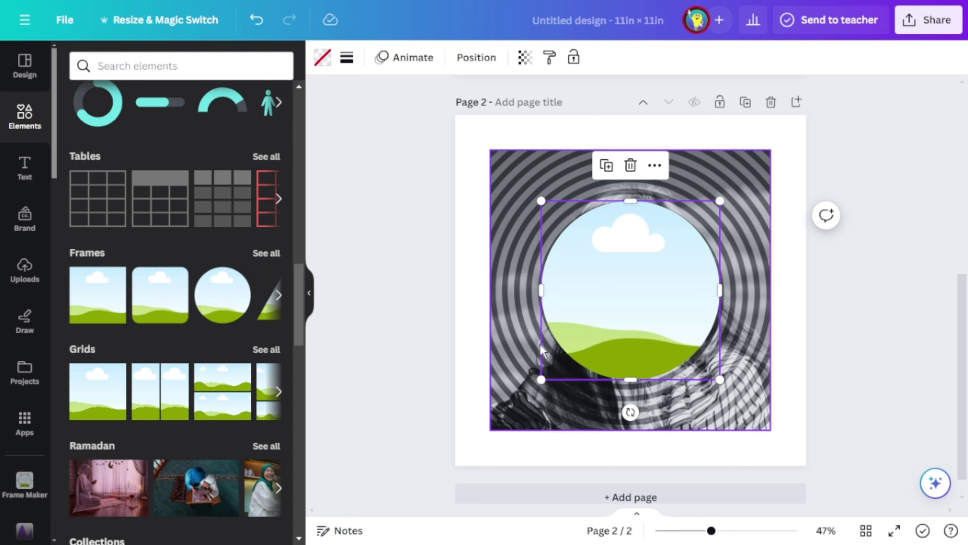
drag(748, 396, 664, 330)
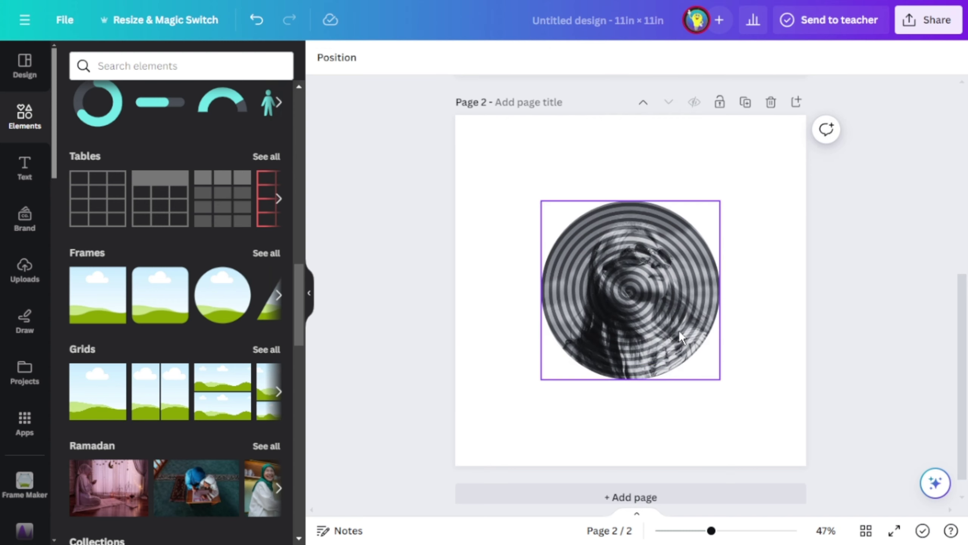
- Enlarge the circular portrait frame until it nearly fills page 2
drag(541, 201, 458, 118)
drag(720, 379, 838, 443)
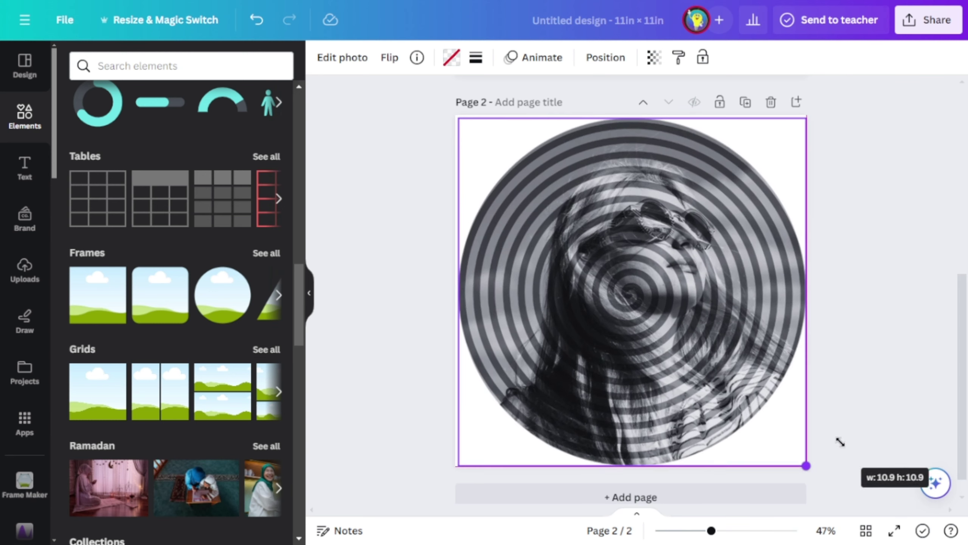
drag(697, 328, 709, 329)
click(951, 370)
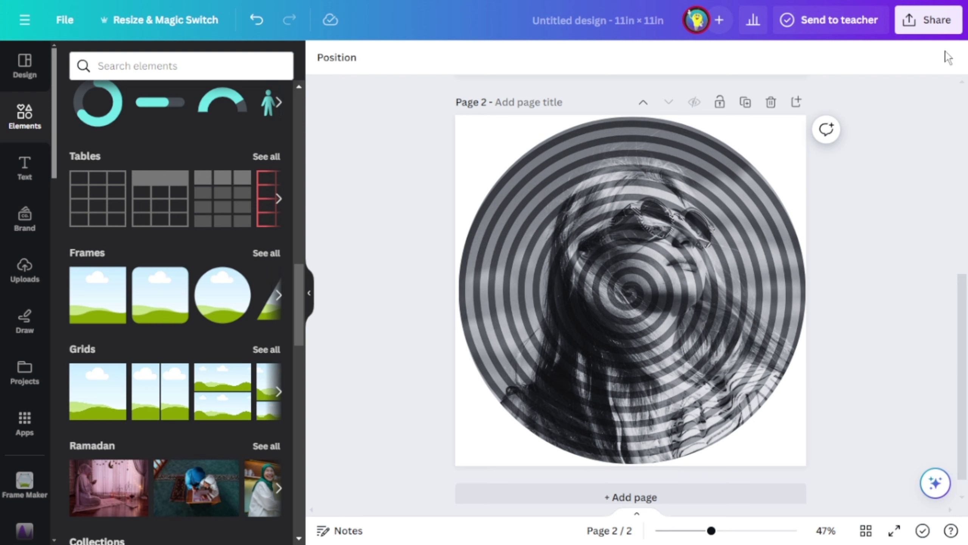
click(675, 329)
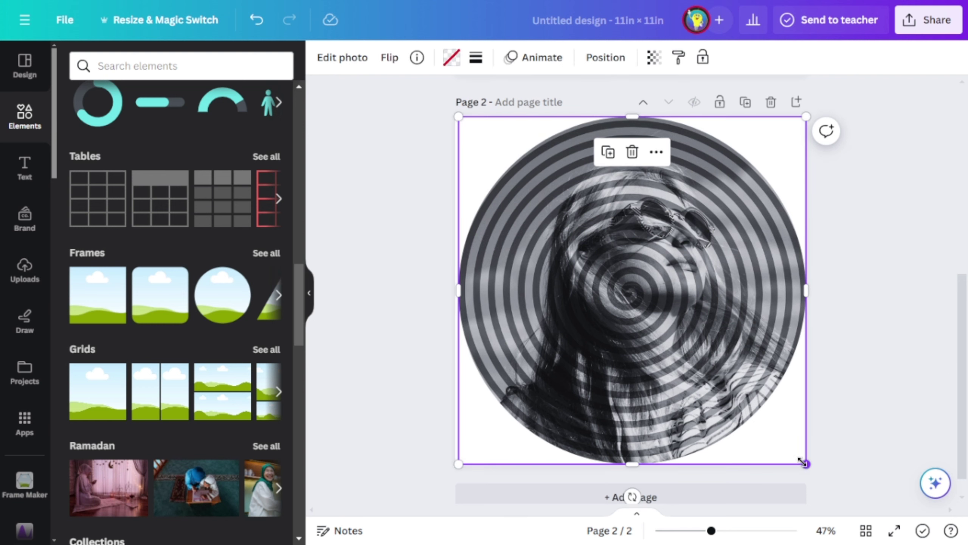
drag(802, 462, 797, 455)
- Download only page 2 as a PNG with a transparent background
click(928, 20)
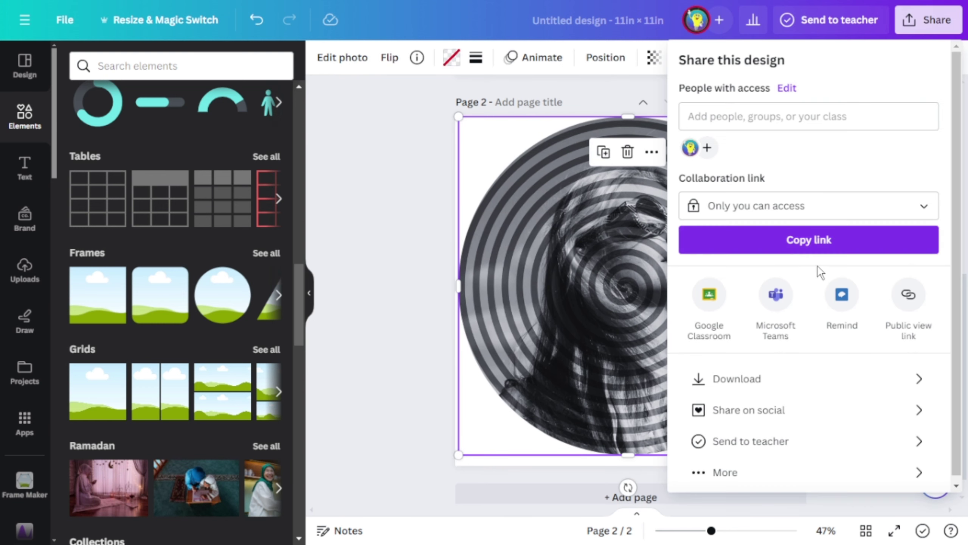
click(751, 381)
click(842, 281)
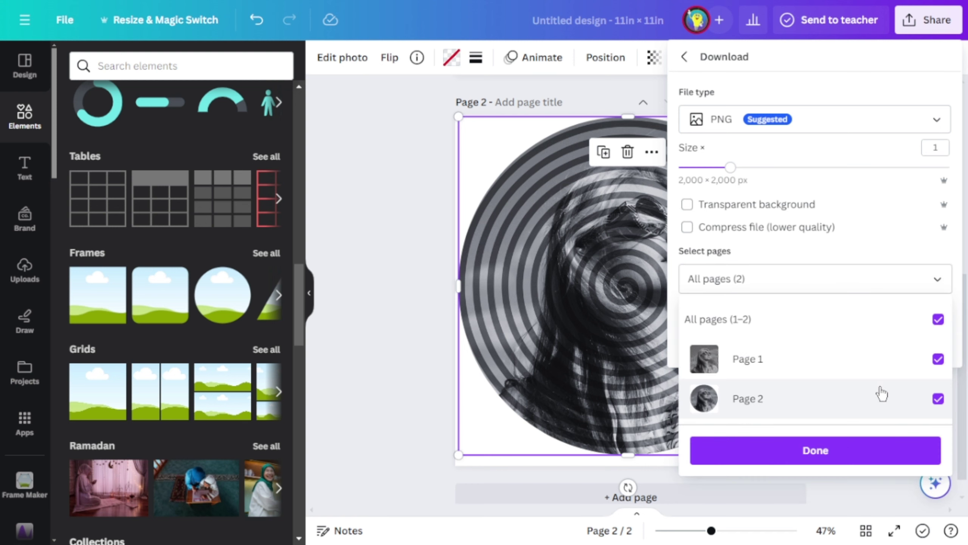
click(936, 376)
click(854, 459)
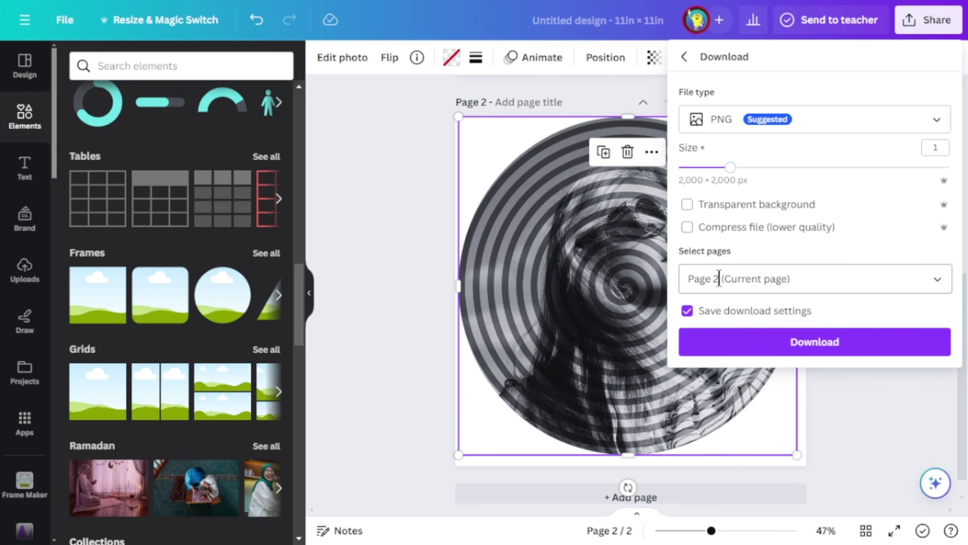
click(687, 205)
click(846, 343)
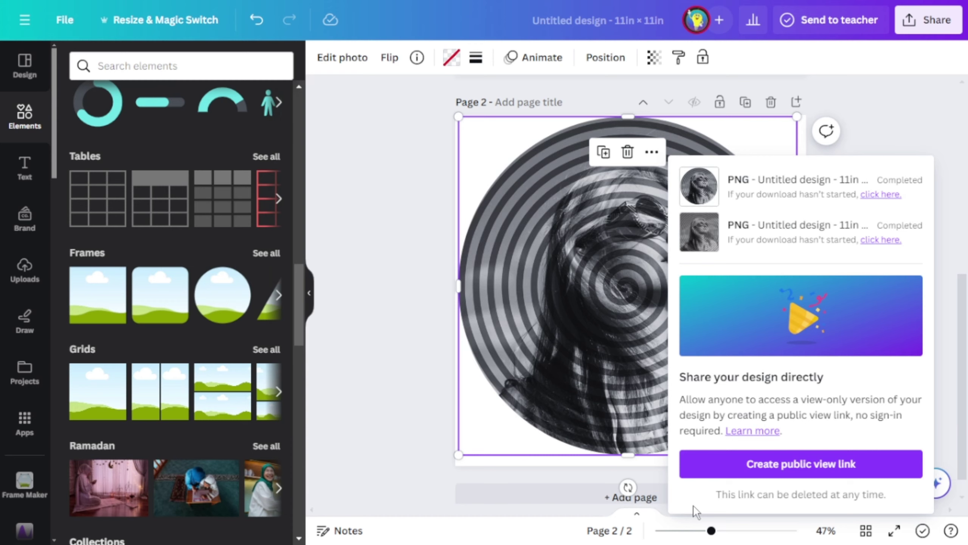
- Add a third page and paste the downloaded circular spiral portrait into it
click(453, 465)
click(585, 493)
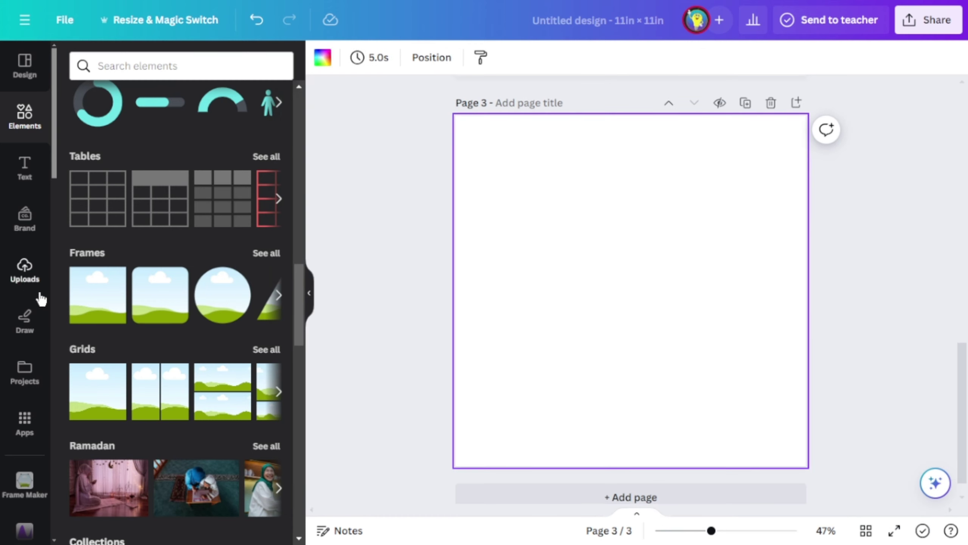
key(ctrl+v)
- Apply the Noir filter from the Mono group at full intensity to the circular portrait on page 3
click(346, 57)
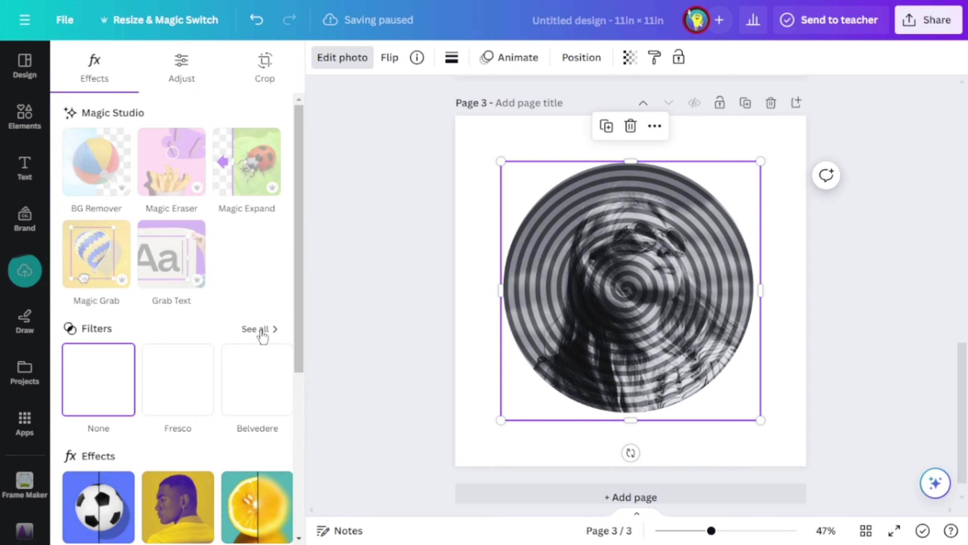
scroll(259, 324, down, 3)
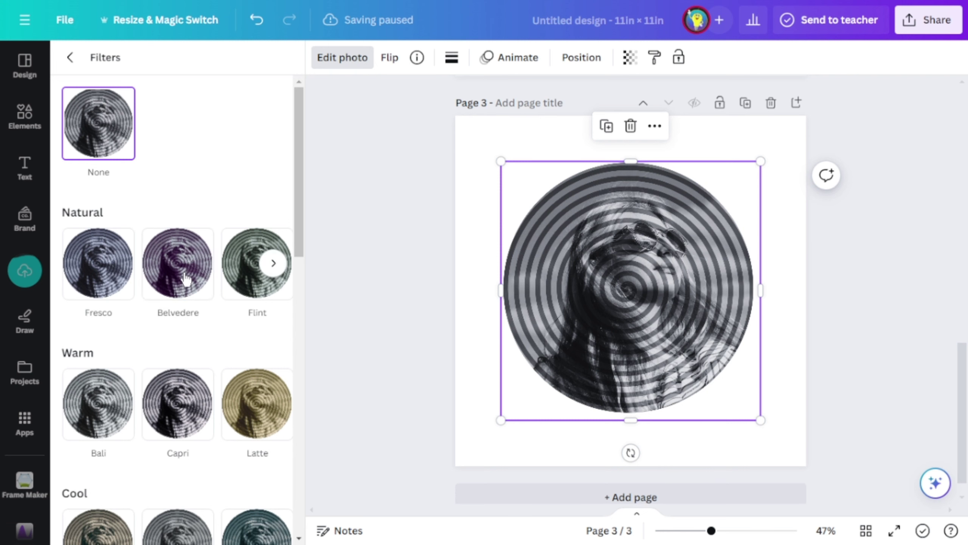
scroll(270, 261, down, 4)
click(178, 240)
click(258, 423)
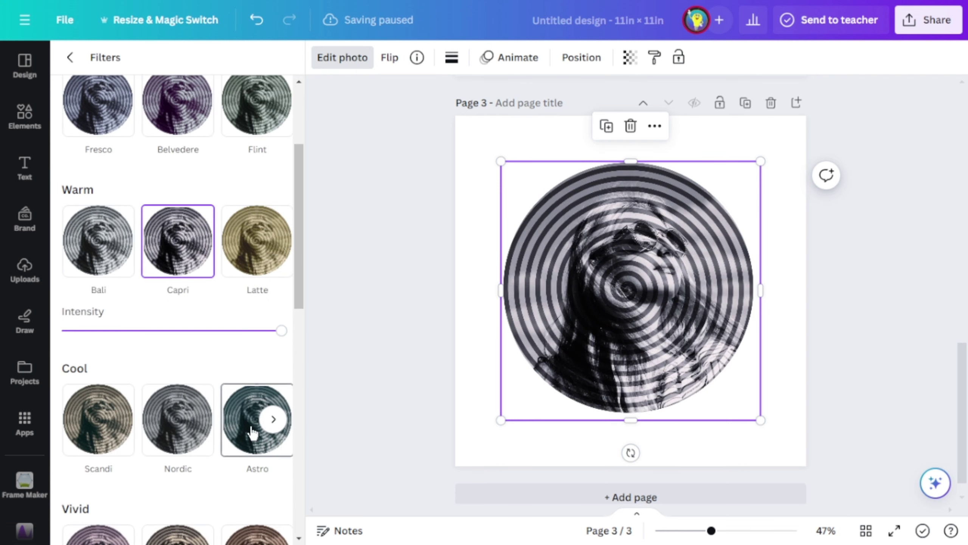
drag(301, 270, 323, 492)
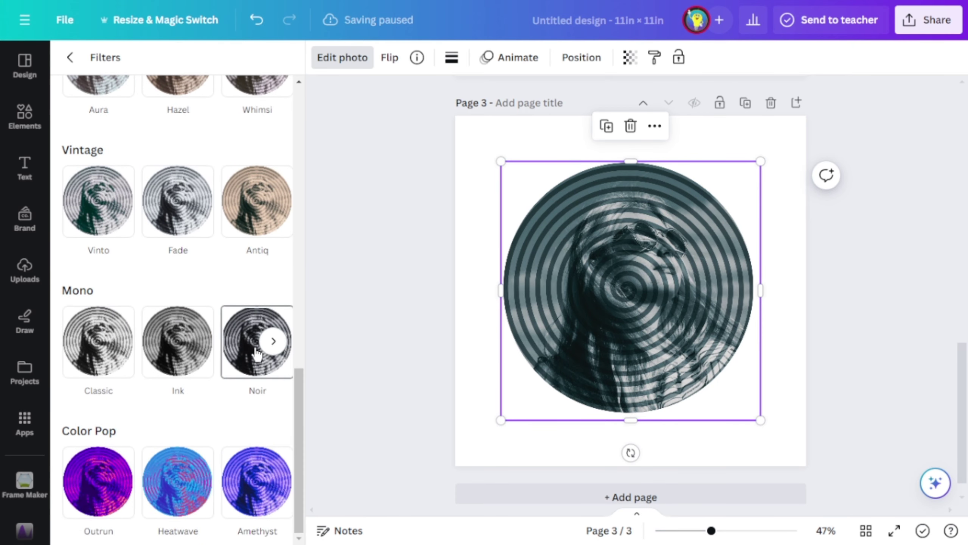
click(269, 361)
drag(279, 438, 478, 454)
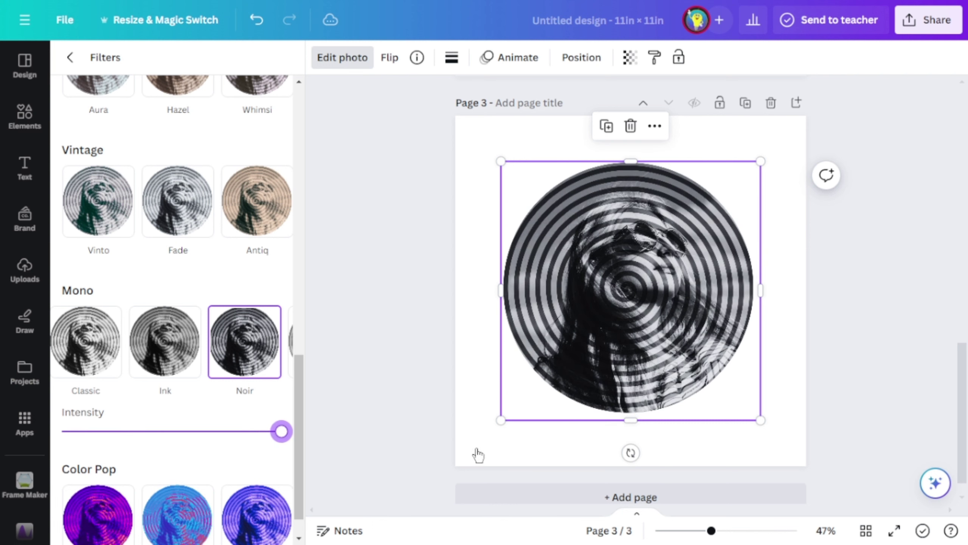
click(336, 56)
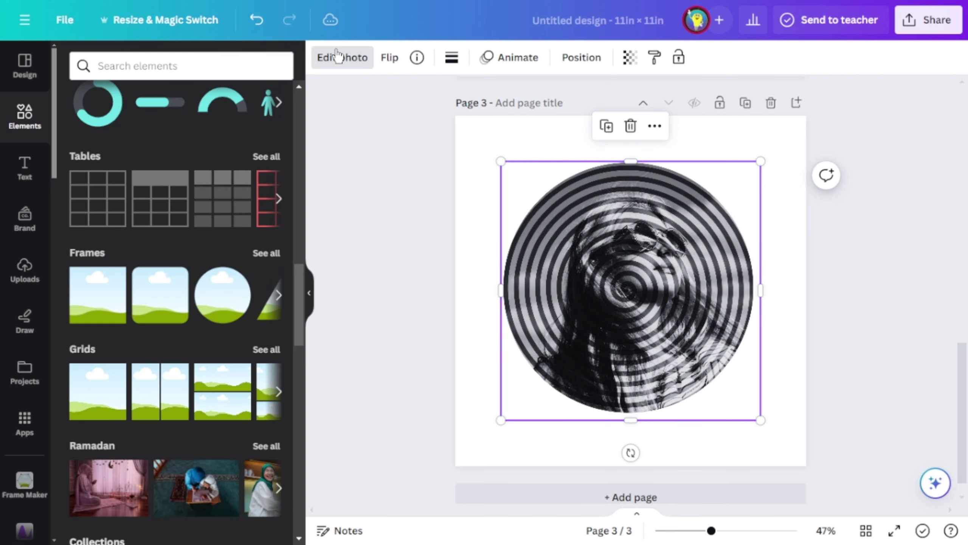
- Set the circular portrait's contrast to 13 and its brightness to 0
click(336, 56)
click(180, 66)
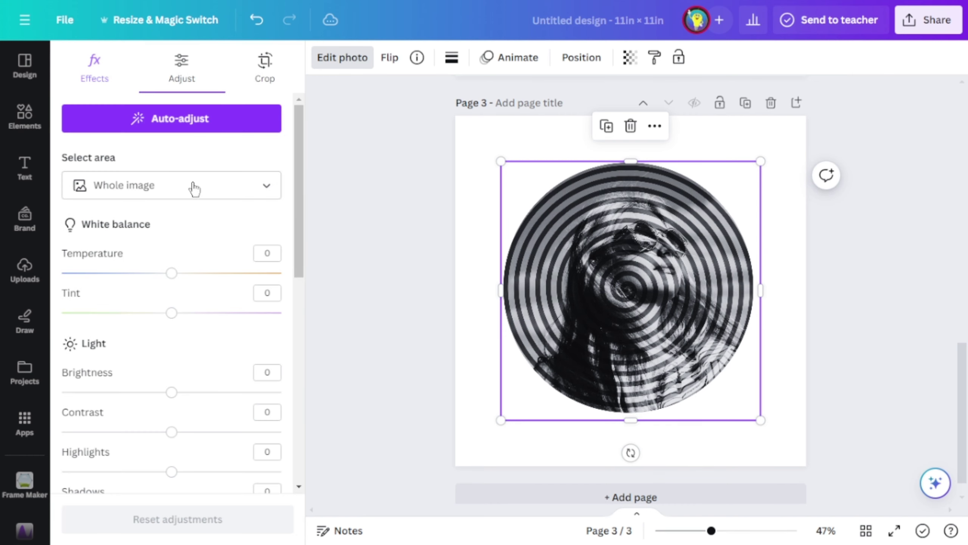
drag(172, 393, 134, 394)
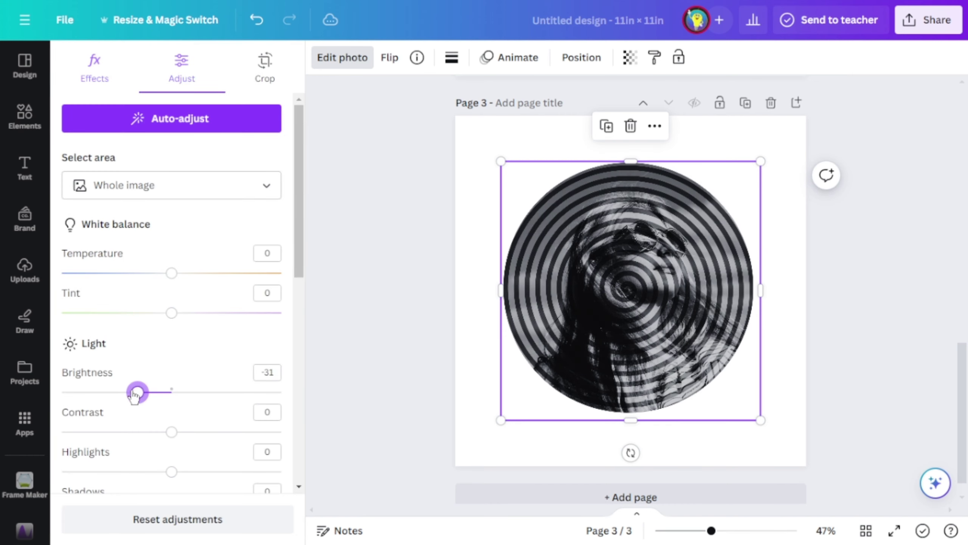
double_click(135, 394)
drag(176, 431, 185, 434)
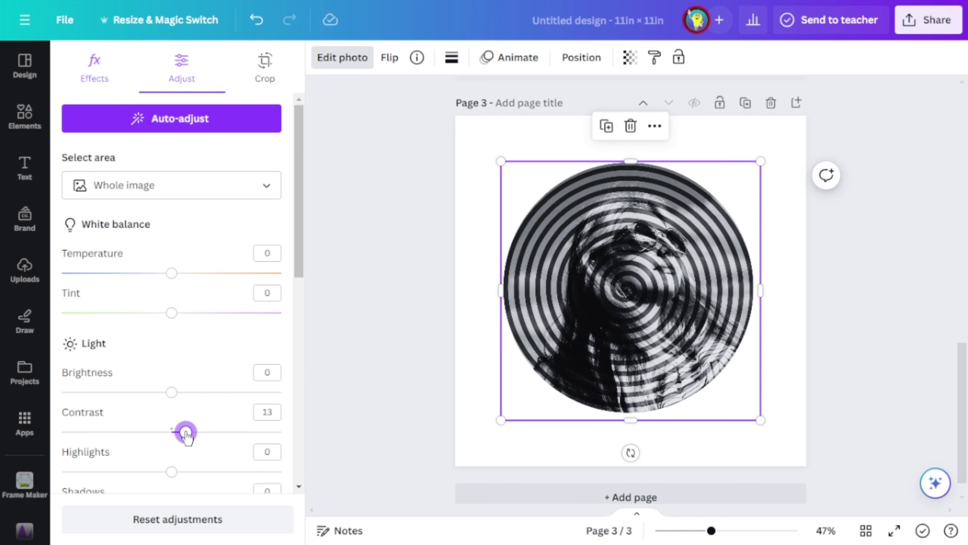
- Adjust the circular portrait's texture to sharpness -50, clarity 50 and vignette 100
scroll(289, 271, down, 10)
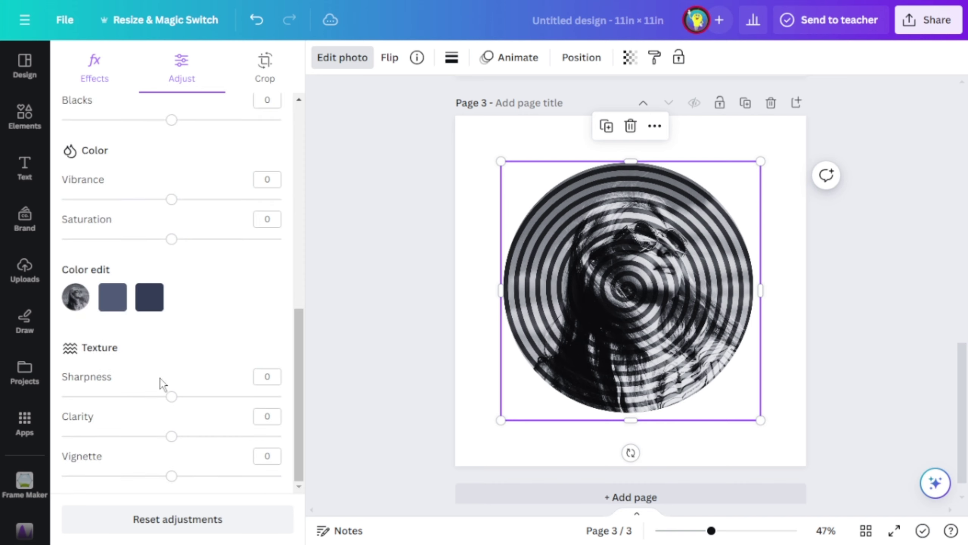
drag(172, 397, 114, 397)
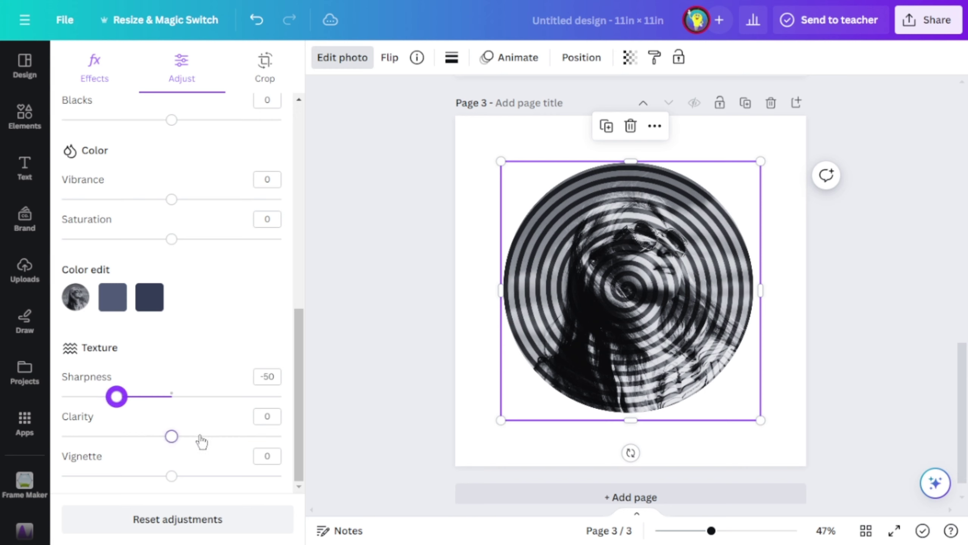
drag(201, 441, 220, 440)
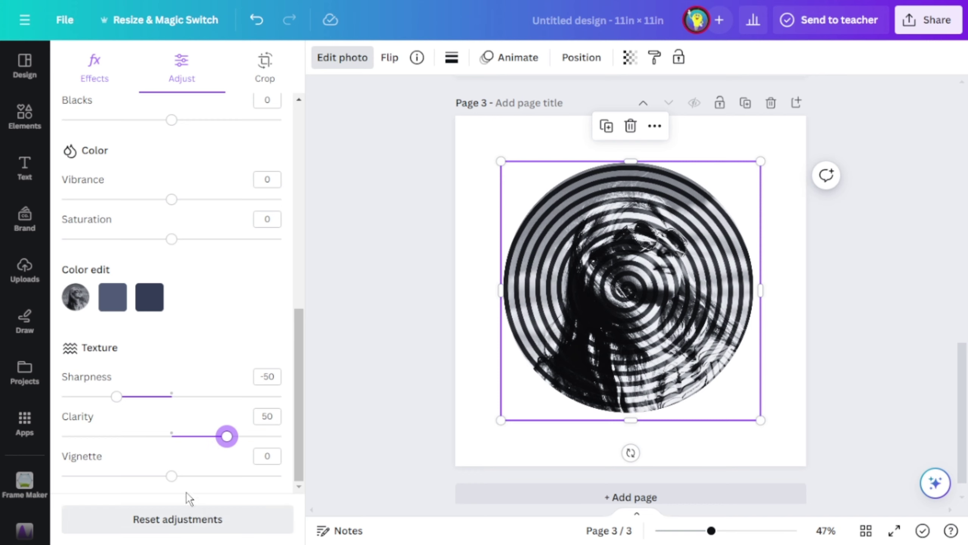
drag(172, 477, 353, 484)
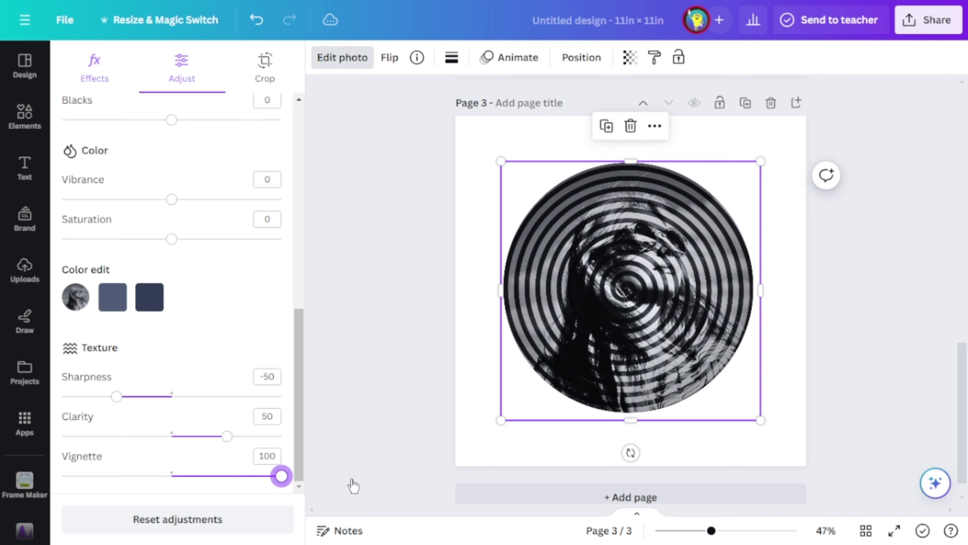
click(484, 448)
- Open the Mockups app's Apparel collection and browse it for a hoodie mockup
click(556, 296)
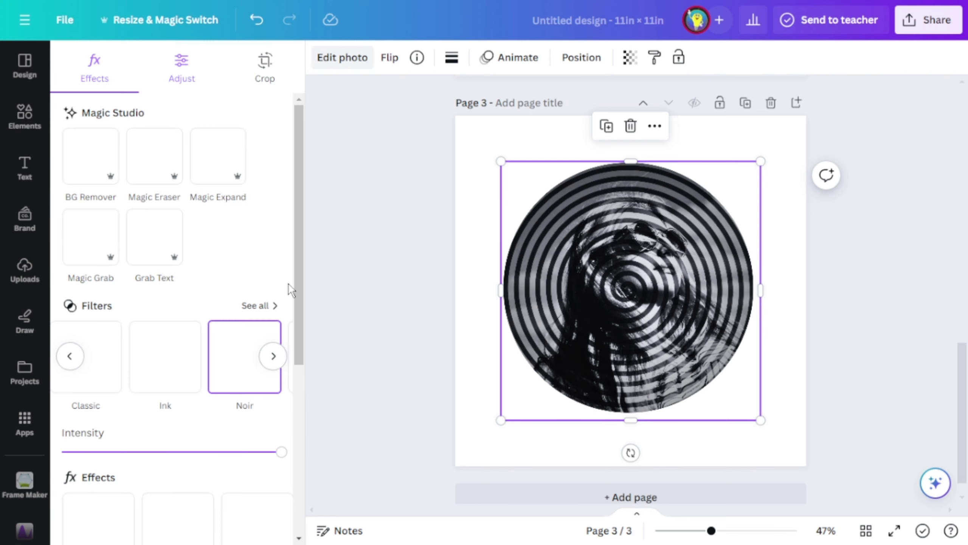
scroll(300, 305, down, 5)
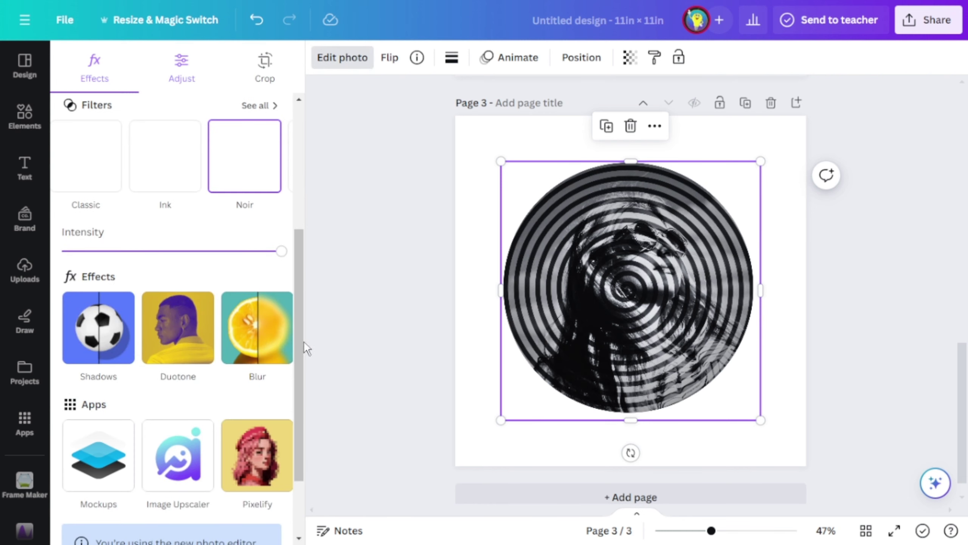
scroll(275, 407, down, 2)
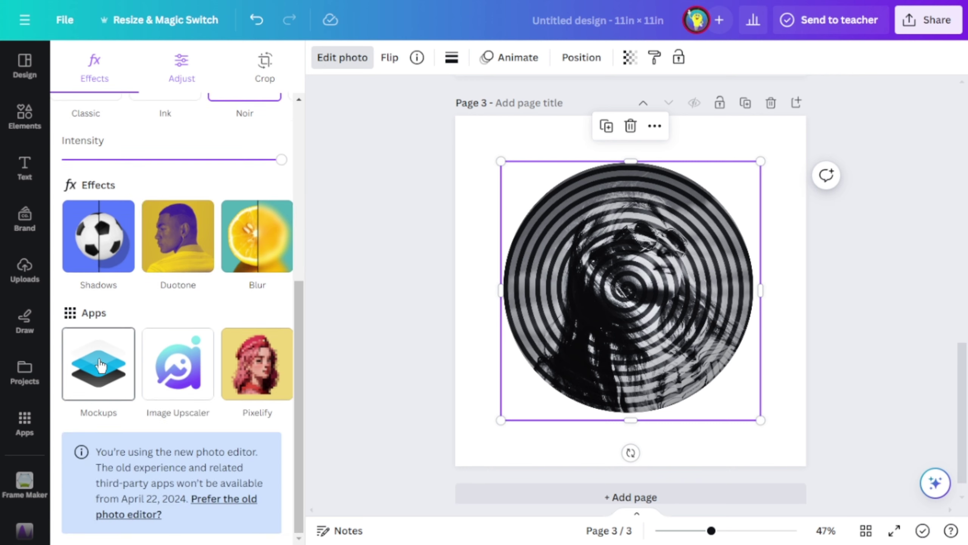
click(212, 398)
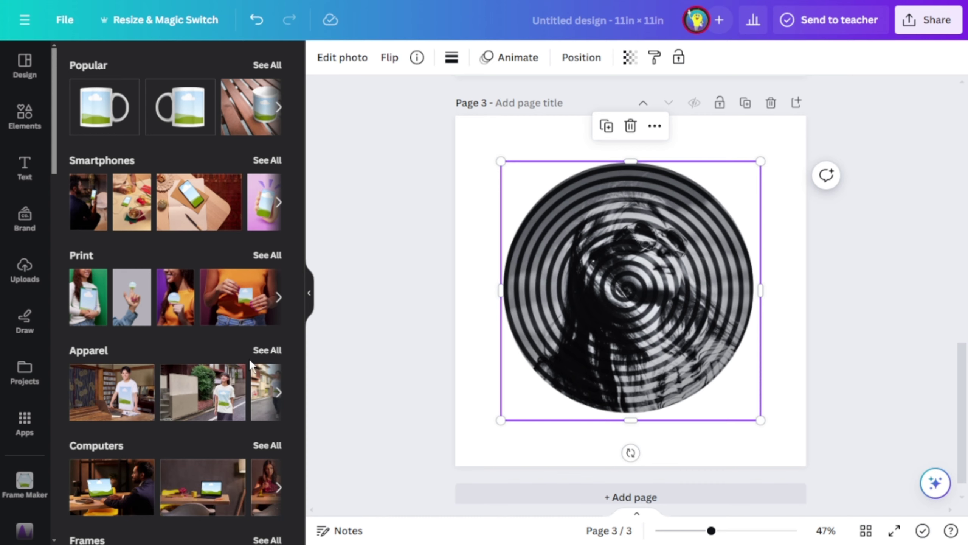
click(267, 349)
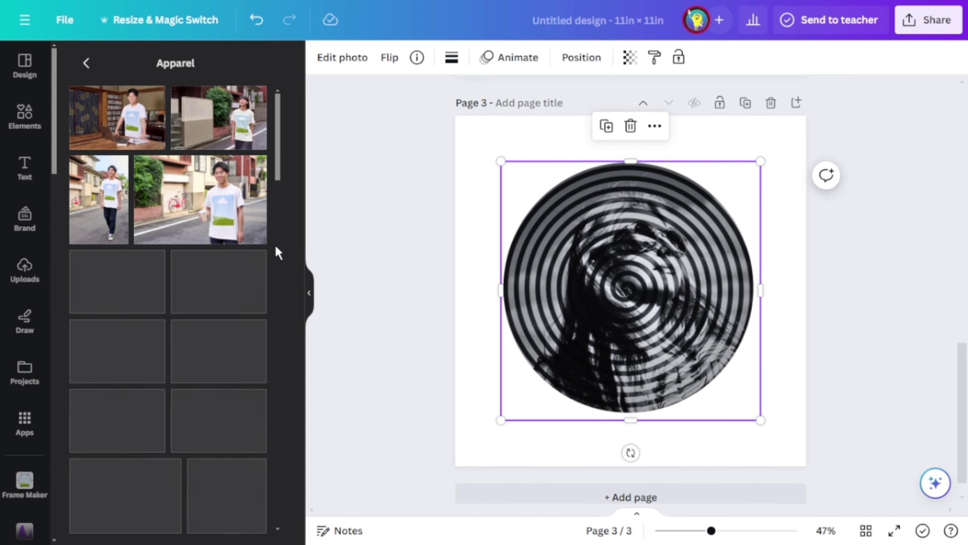
scroll(221, 343, down, 10)
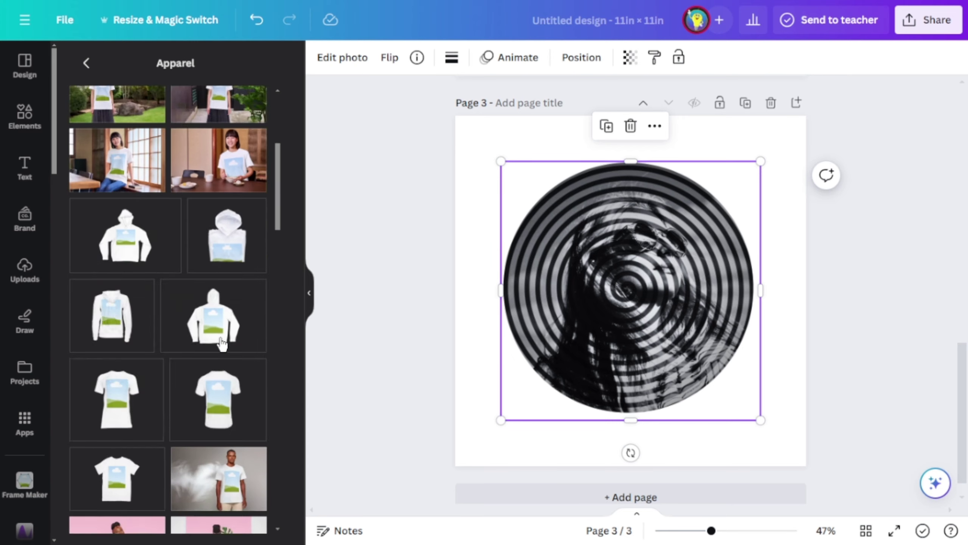
scroll(222, 343, down, 5)
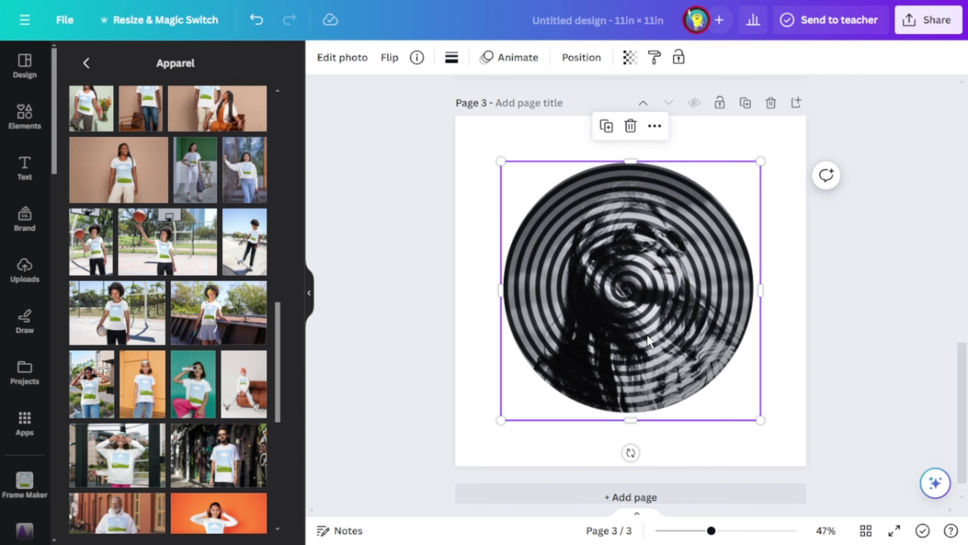
- Replace the portrait on page 3 with the white hoodie mockup of a person covering their eyes, enlarged to cover the whole page
click(596, 403)
key(Delete)
click(571, 262)
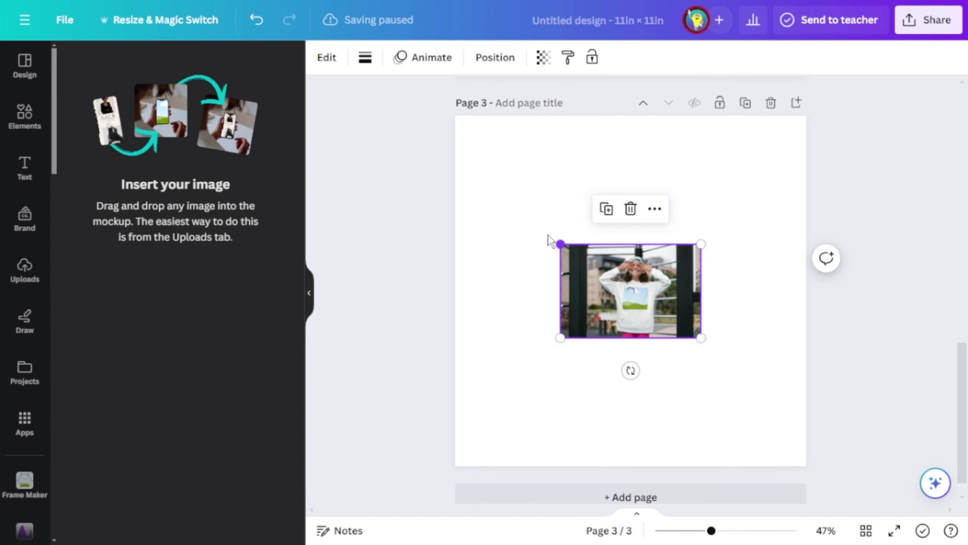
drag(548, 239, 290, 206)
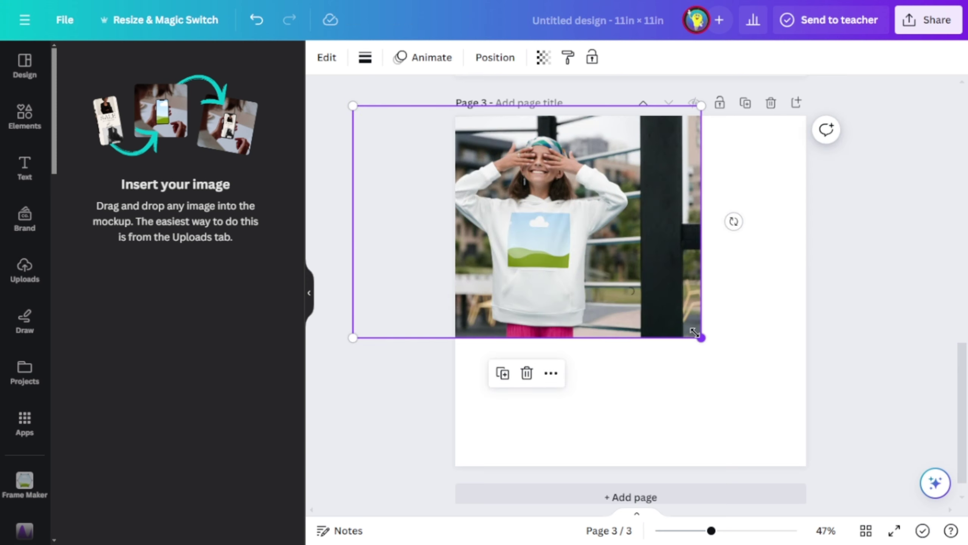
drag(694, 333, 933, 501)
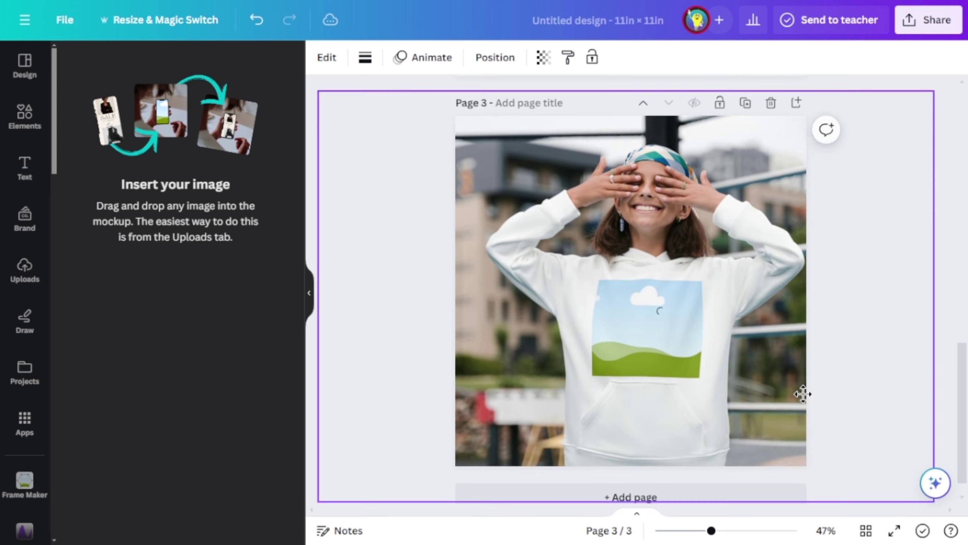
- Reposition the hoodie mockup so the person sits slightly off-centre to the right, with the photo still covering all of page 3
drag(803, 394, 791, 391)
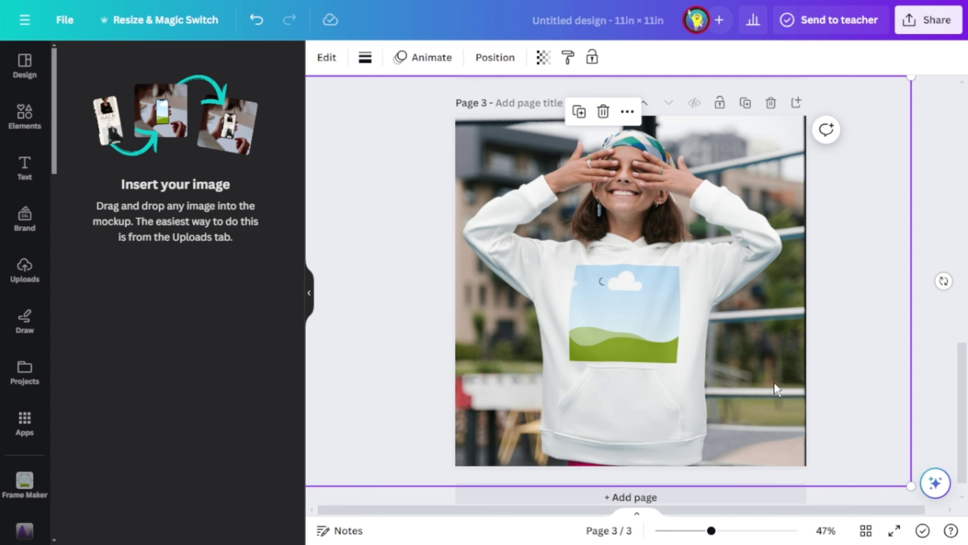
drag(614, 336, 639, 338)
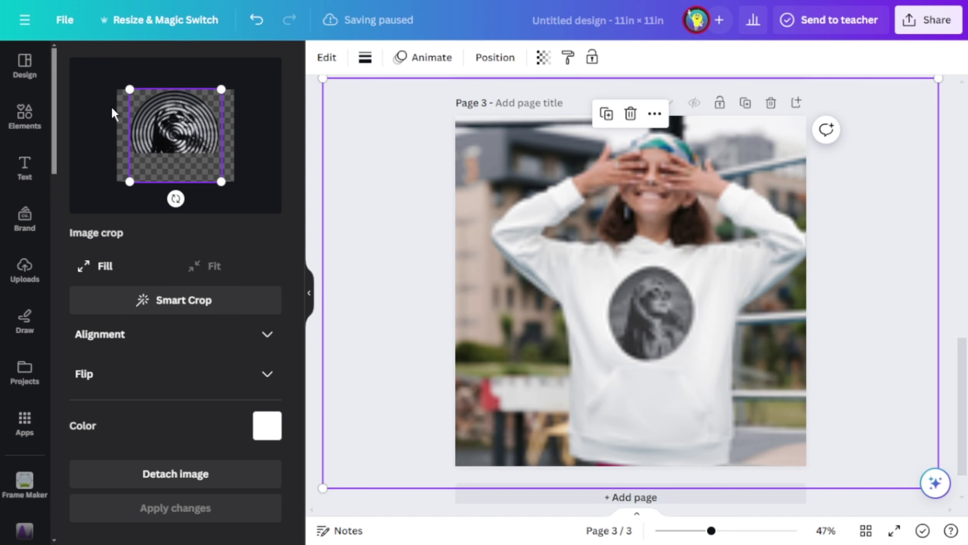
- Recolour the mockup's hoodie near-black, #070708, sampled from the dark area of the spiral portrait, and apply the change
click(269, 428)
click(72, 237)
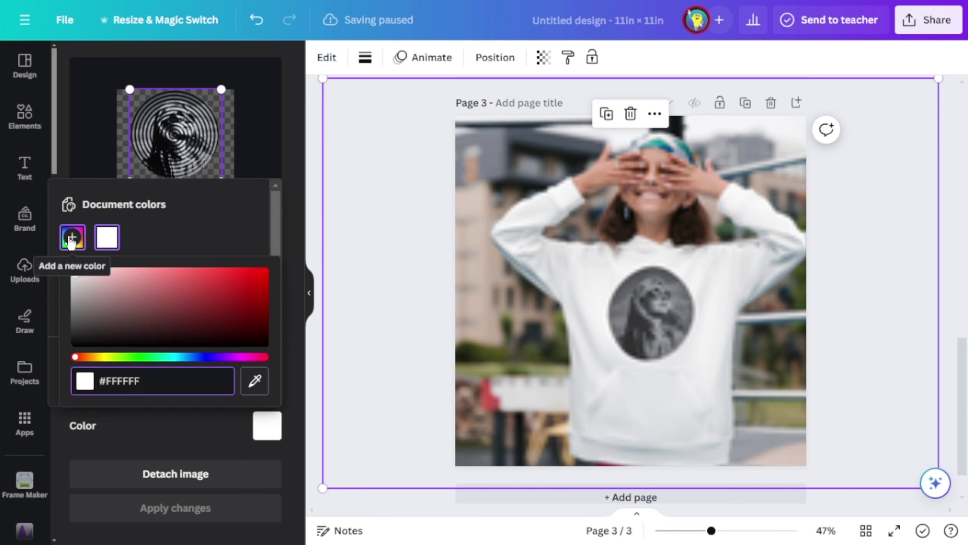
click(254, 380)
click(155, 160)
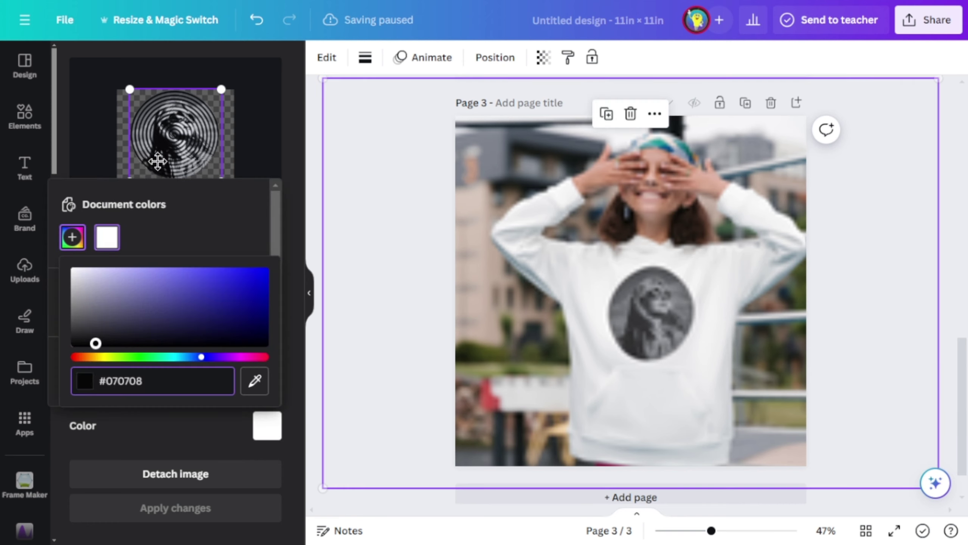
click(206, 508)
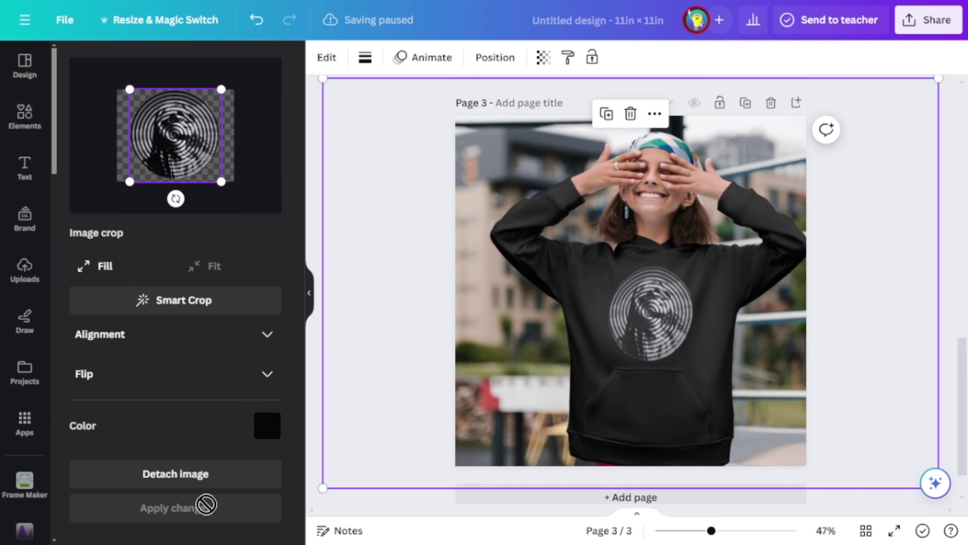
- Preview the finished black hoodie mockup on page 3 in full screen, and return to the editor
click(894, 530)
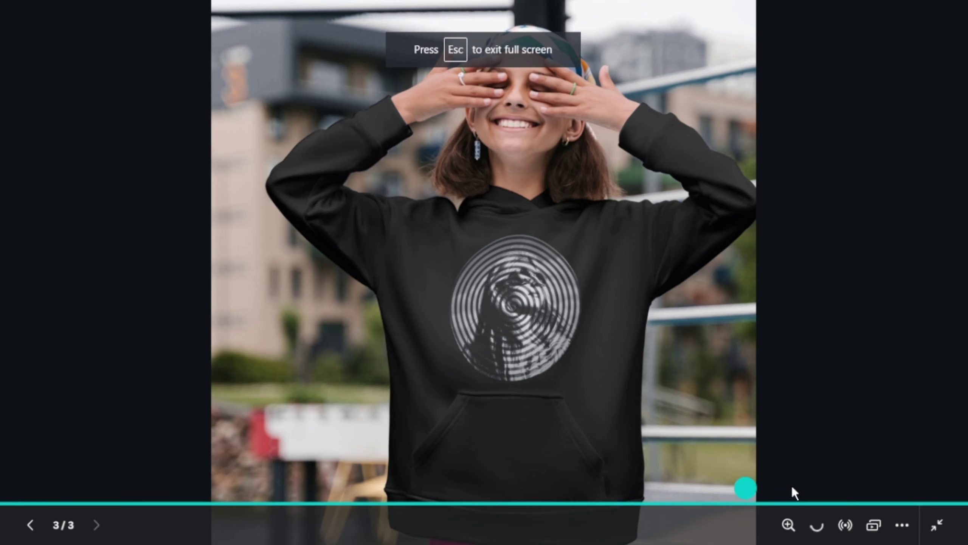
click(936, 524)
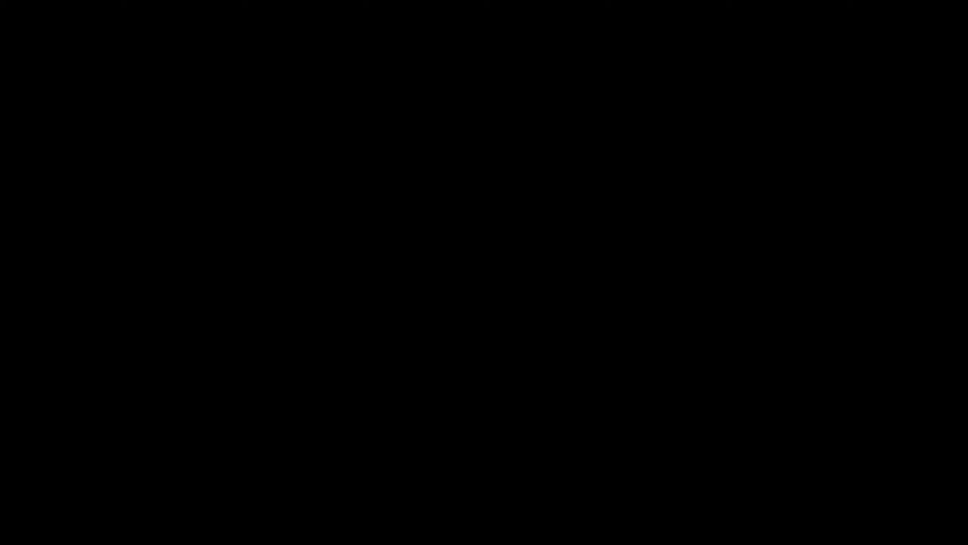